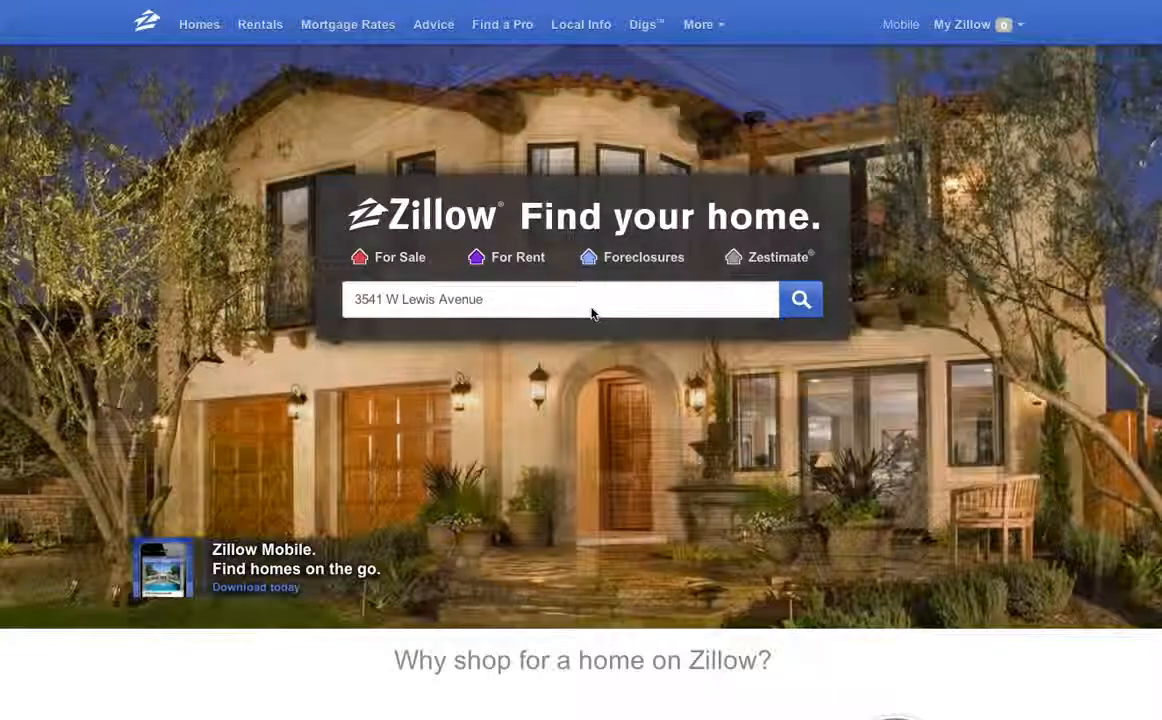
click(519, 303)
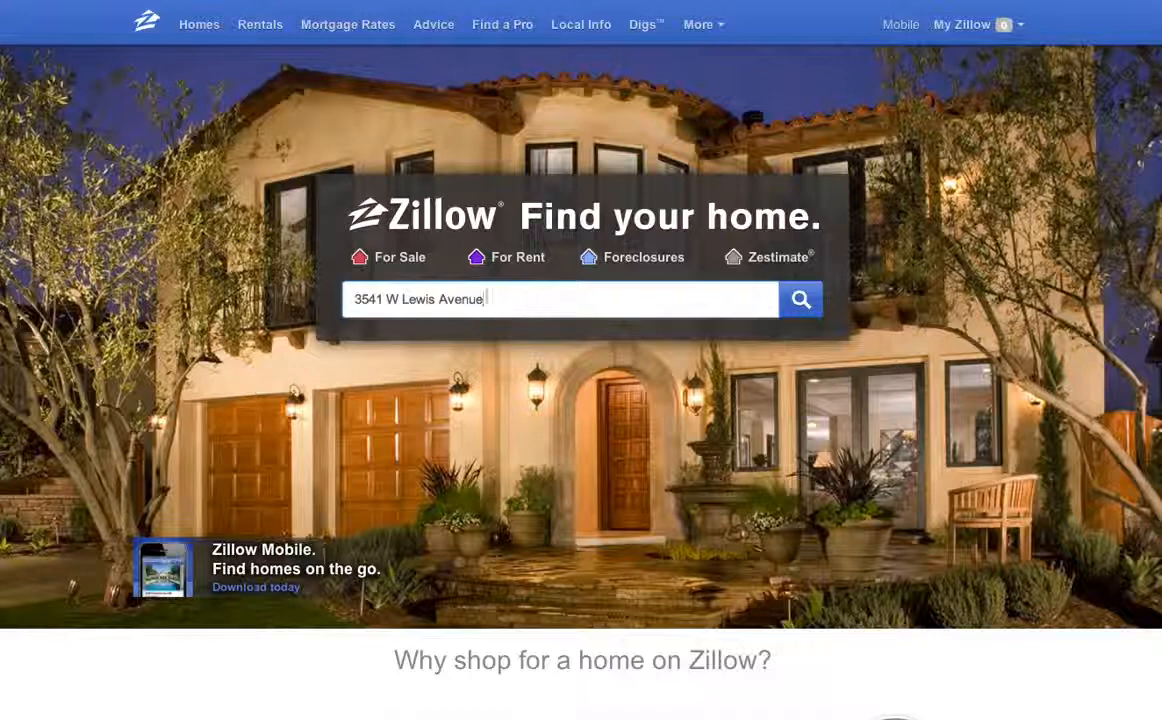
text(Phoenix, az)
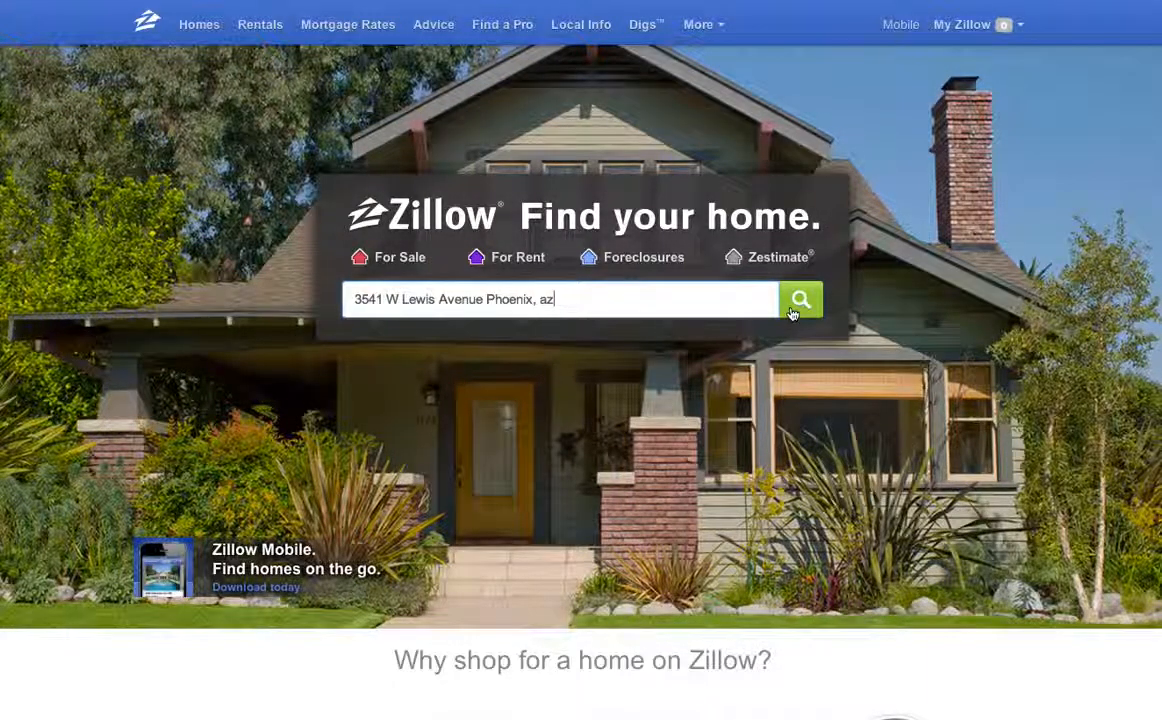
click(800, 300)
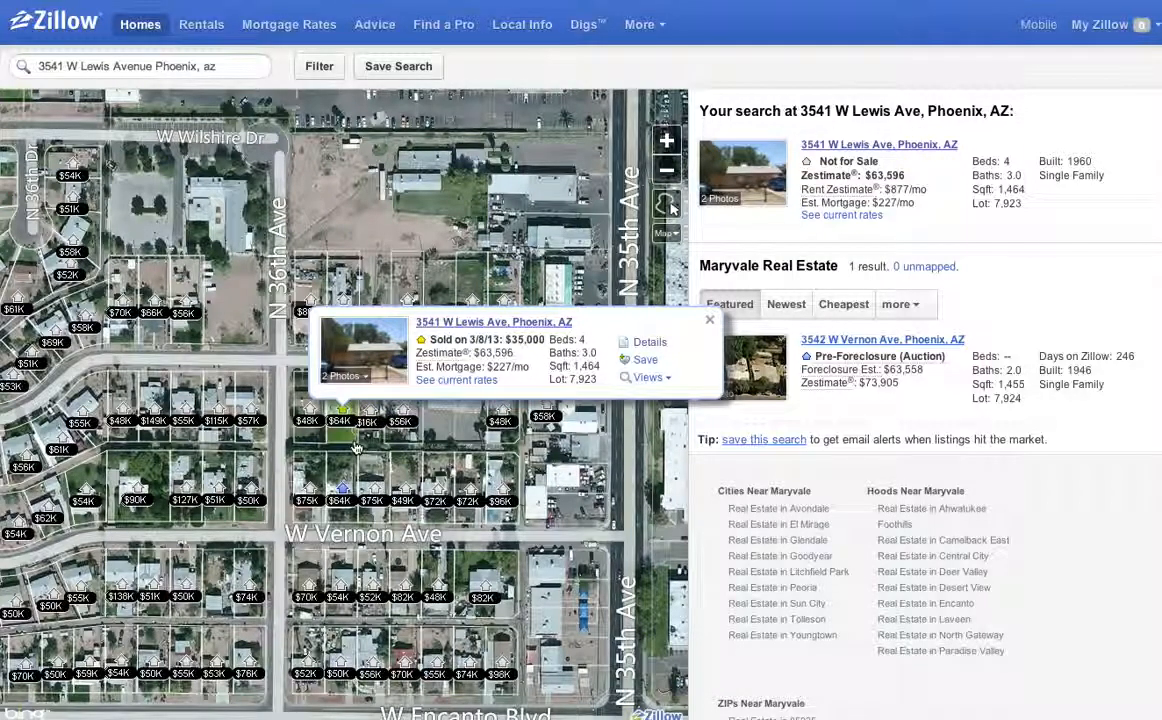
double_click(518, 340)
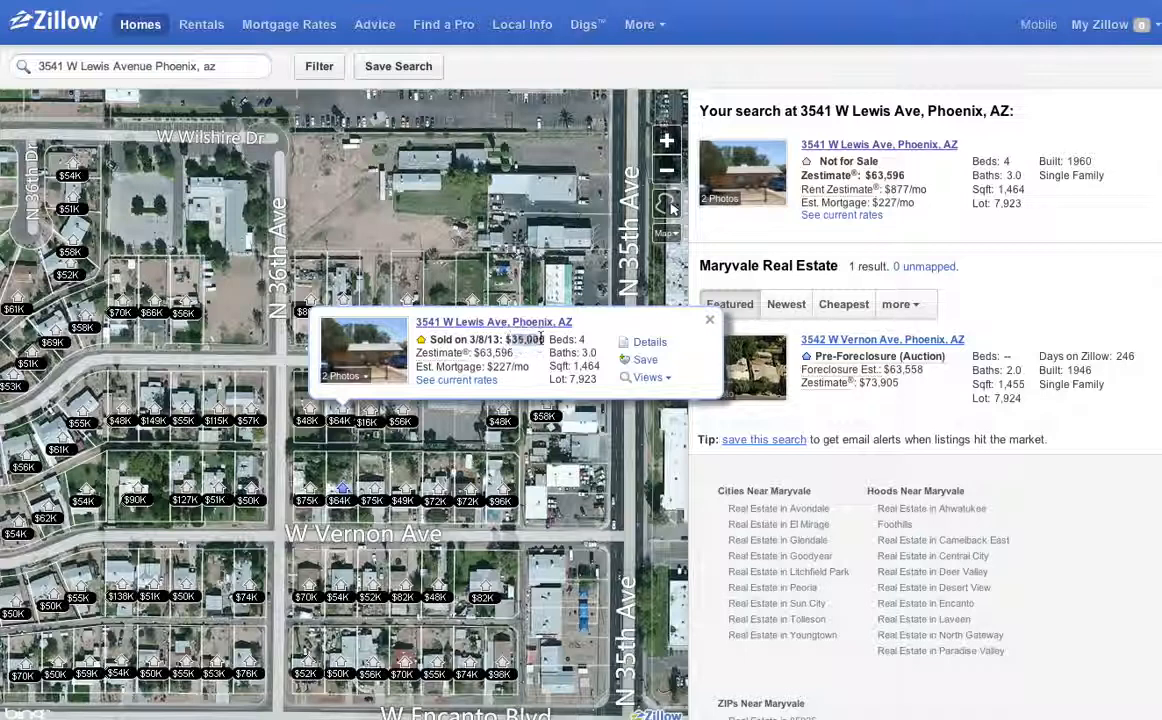
click(508, 351)
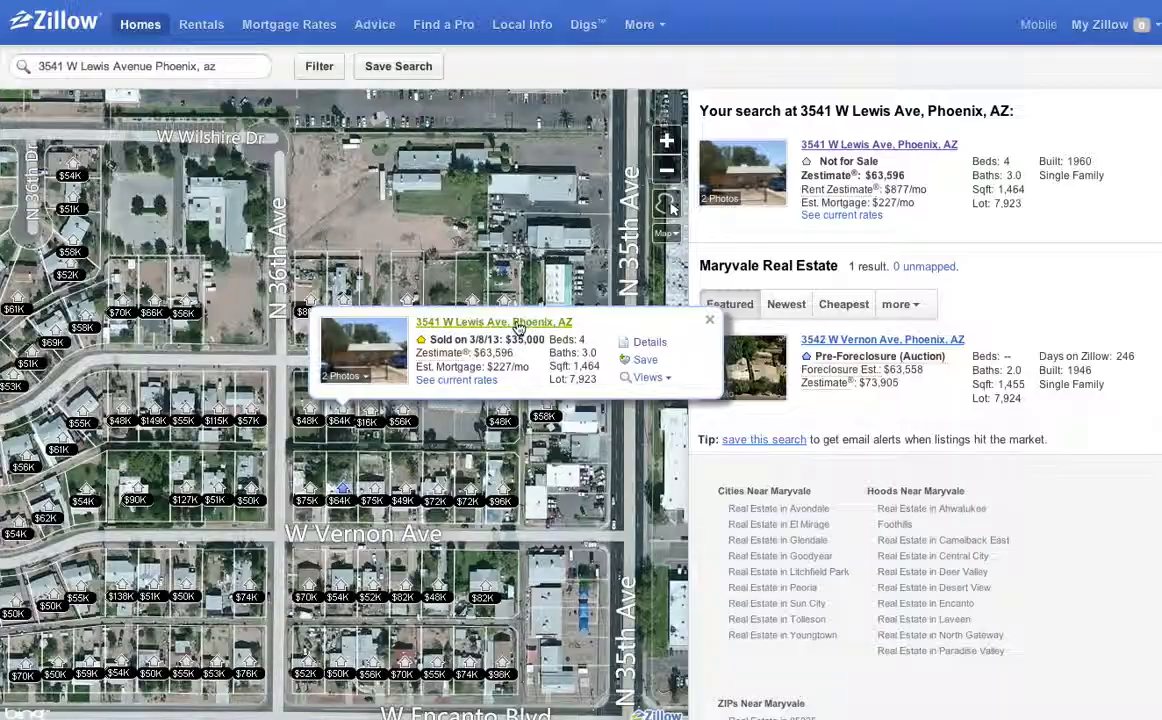
click(515, 323)
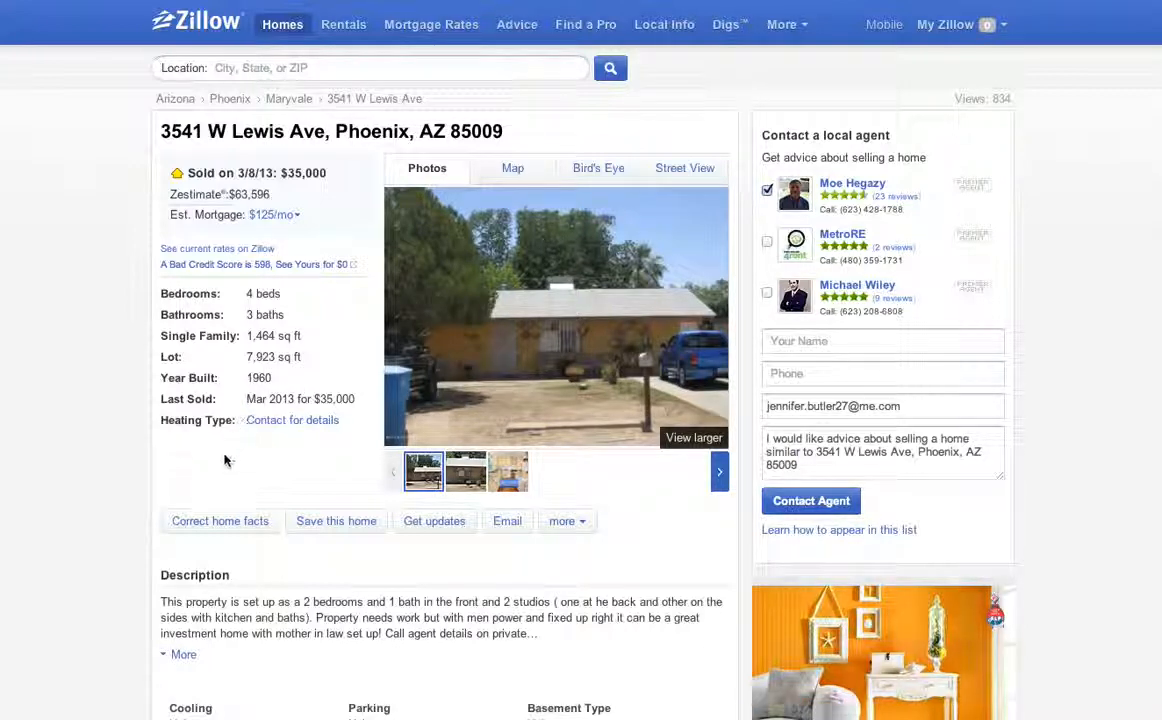
Expand the full property description with More.
scroll(228, 461, down, 3)
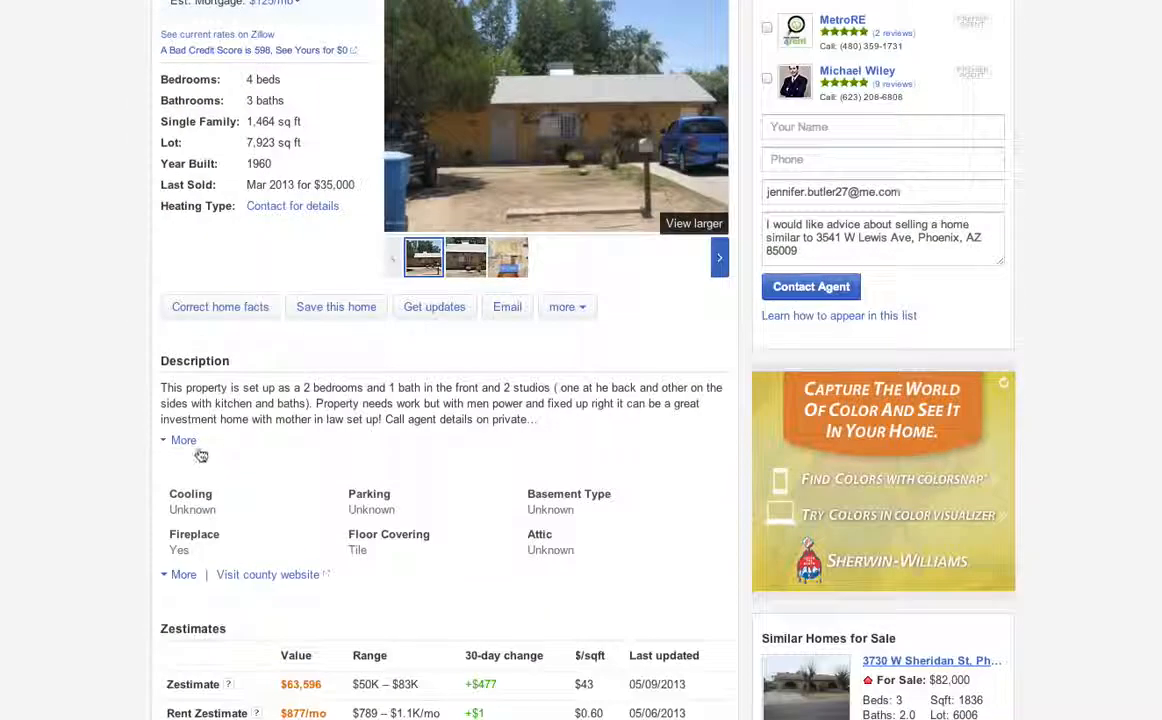
click(184, 441)
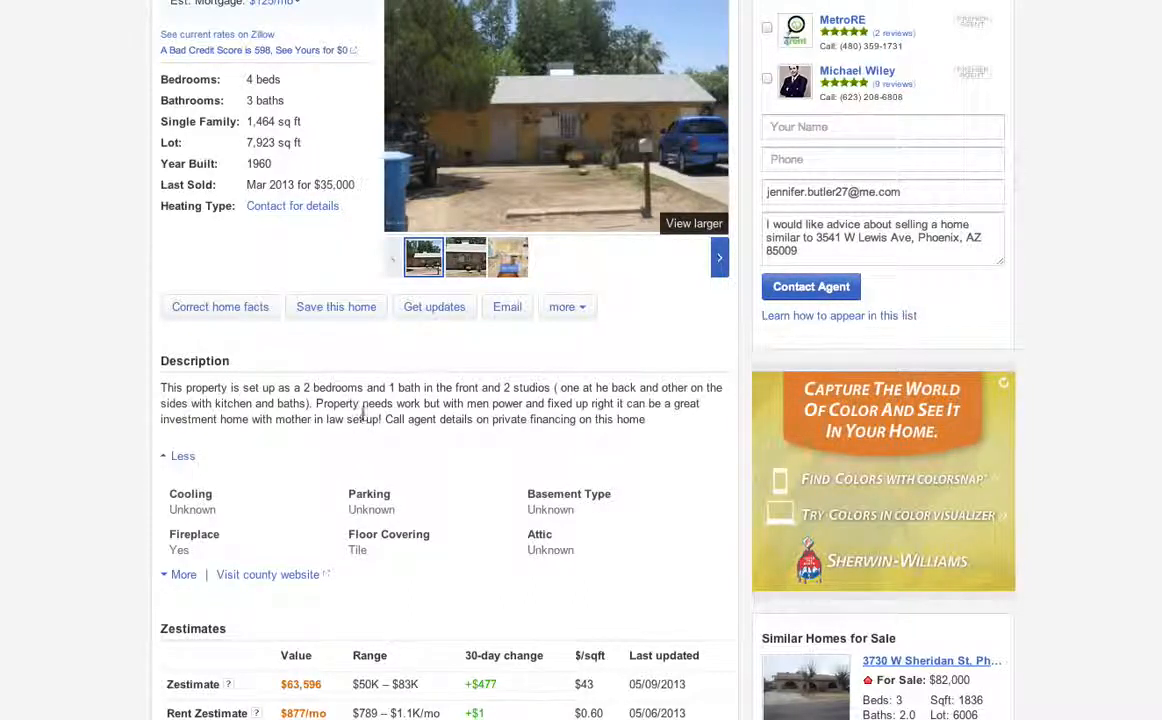
scroll(363, 430, down, 3)
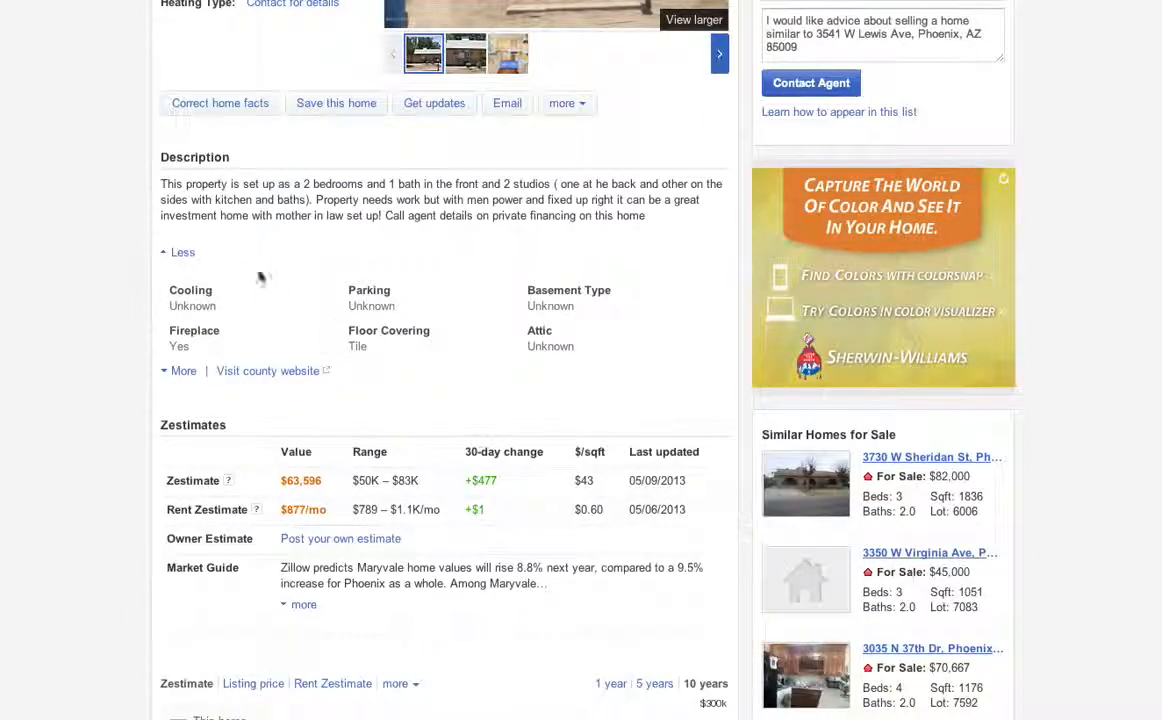
scroll(230, 430, down, 1)
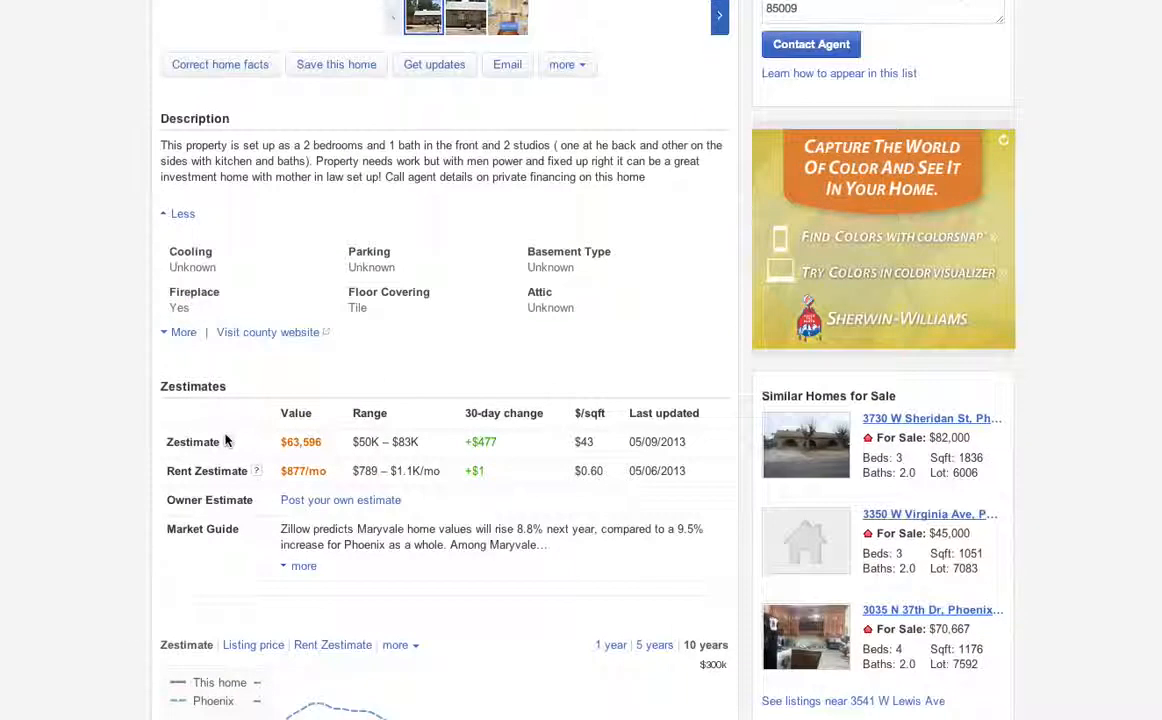
Highlight the $63,596 Zestimate and move down to the 10-year value chart versus Phoenix.
click(325, 445)
drag(325, 442, 273, 443)
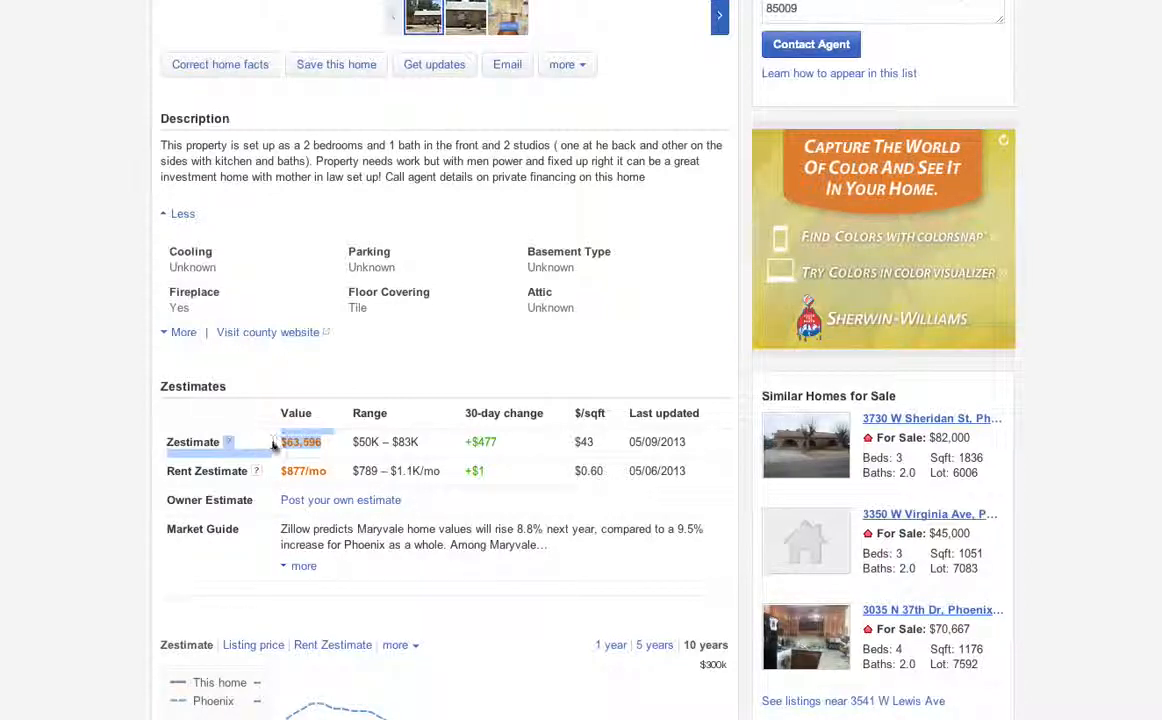
click(352, 389)
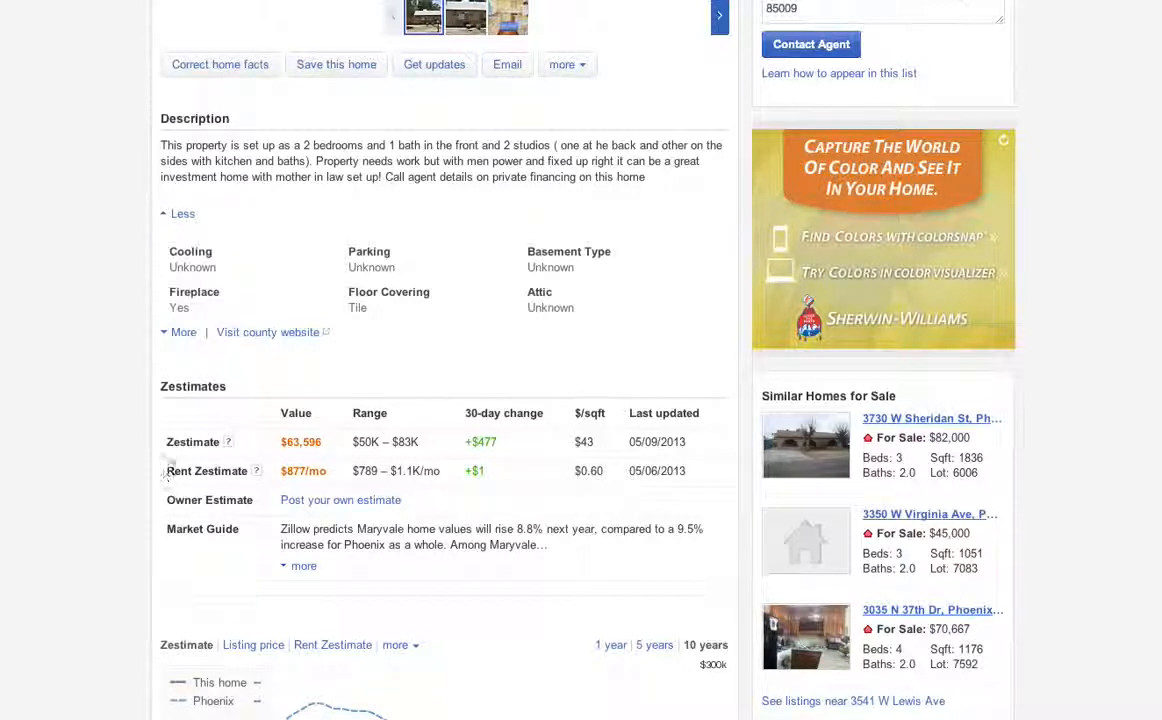
click(283, 471)
scroll(281, 469, down, 3)
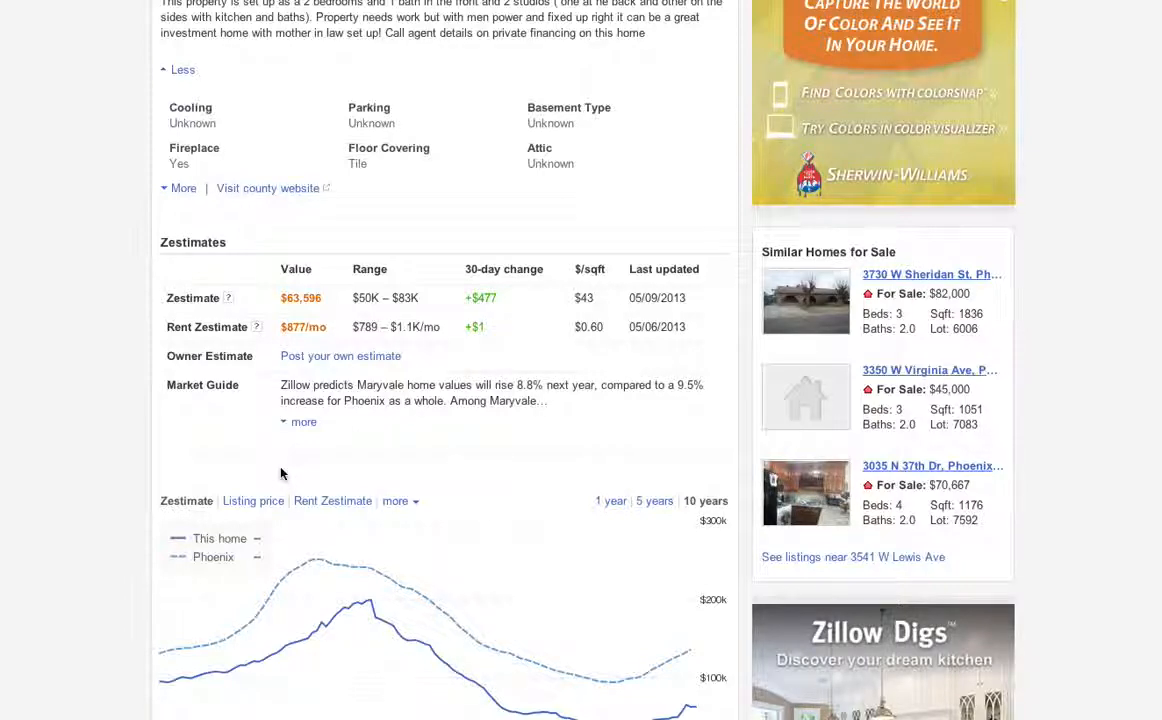
scroll(281, 474, down, 2)
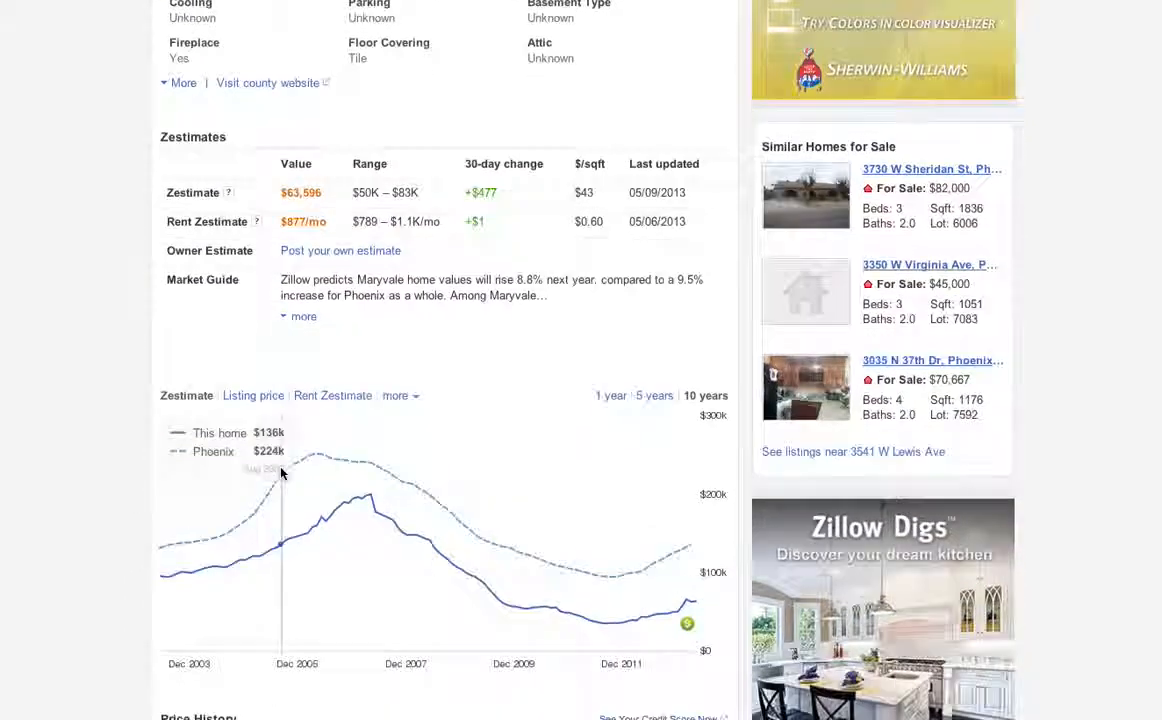
scroll(281, 474, down, 3)
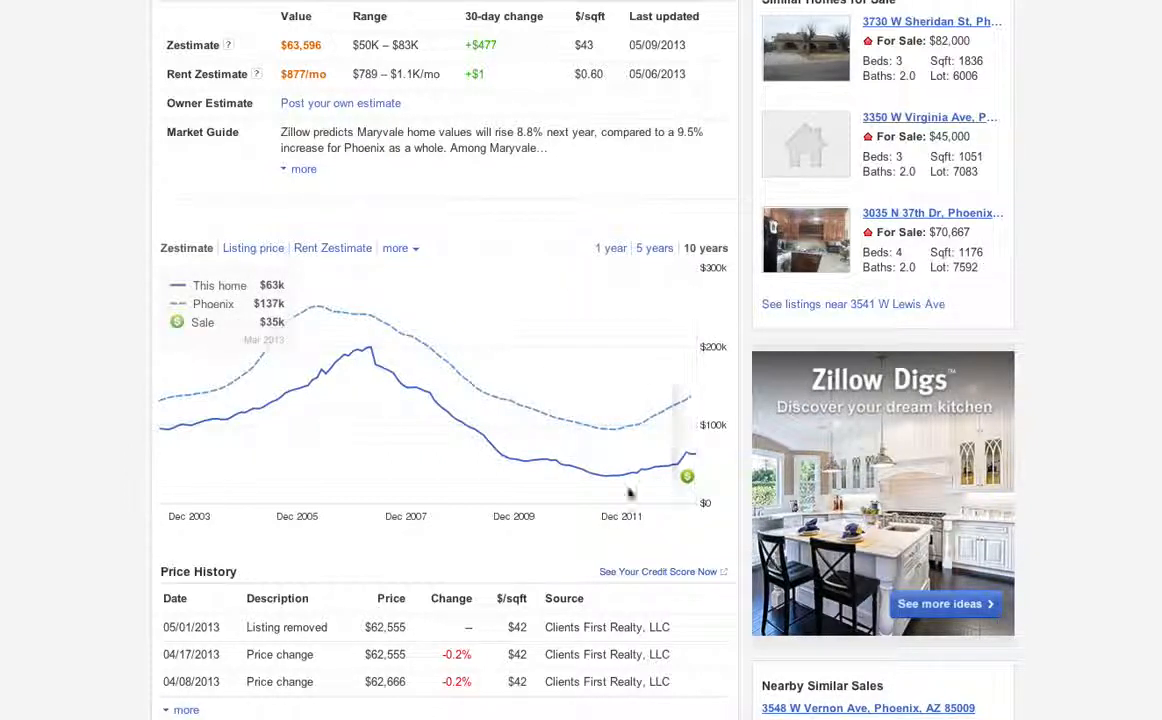
Scroll through Price History, Tax History and Monthly Payment, then back to the listing header.
scroll(170, 681, down, 1)
scroll(171, 681, down, 1)
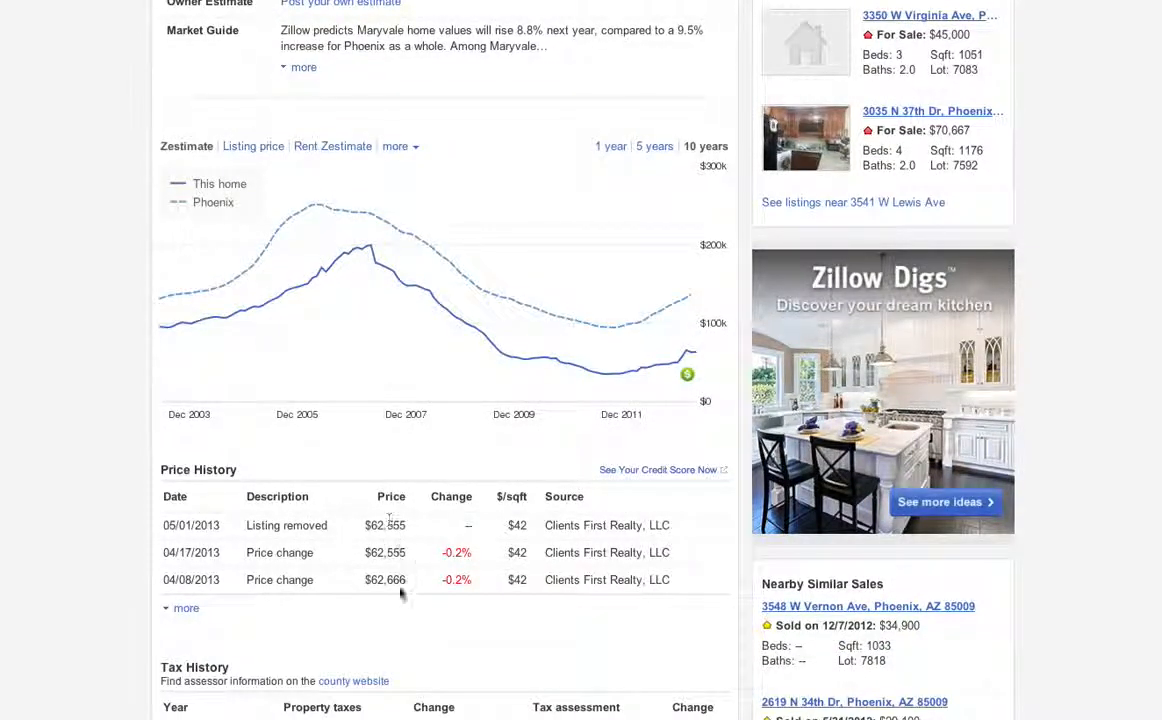
scroll(406, 605, down, 3)
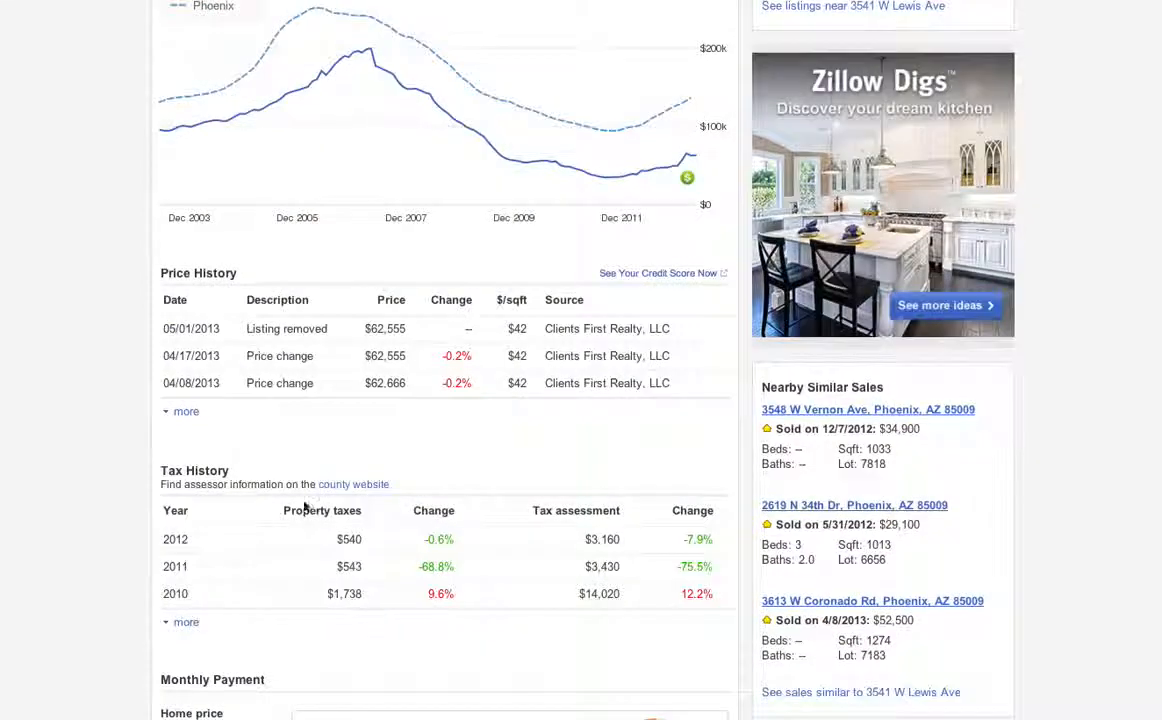
scroll(322, 625, down, 5)
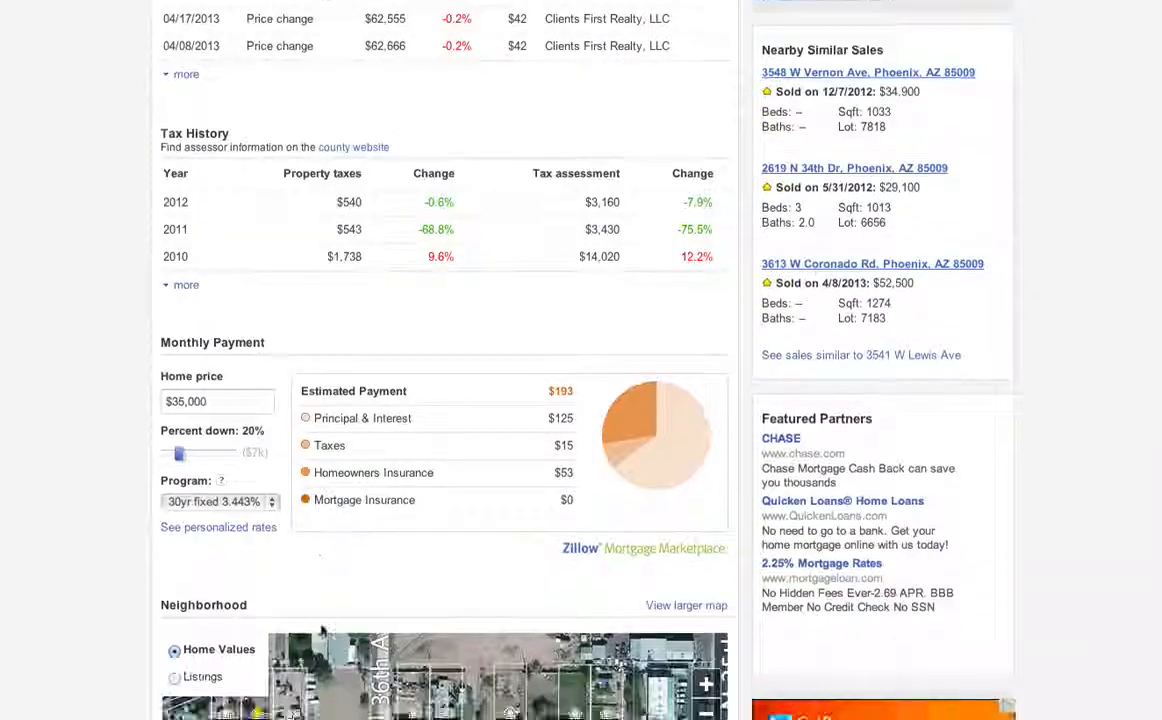
scroll(460, 447, up, 11)
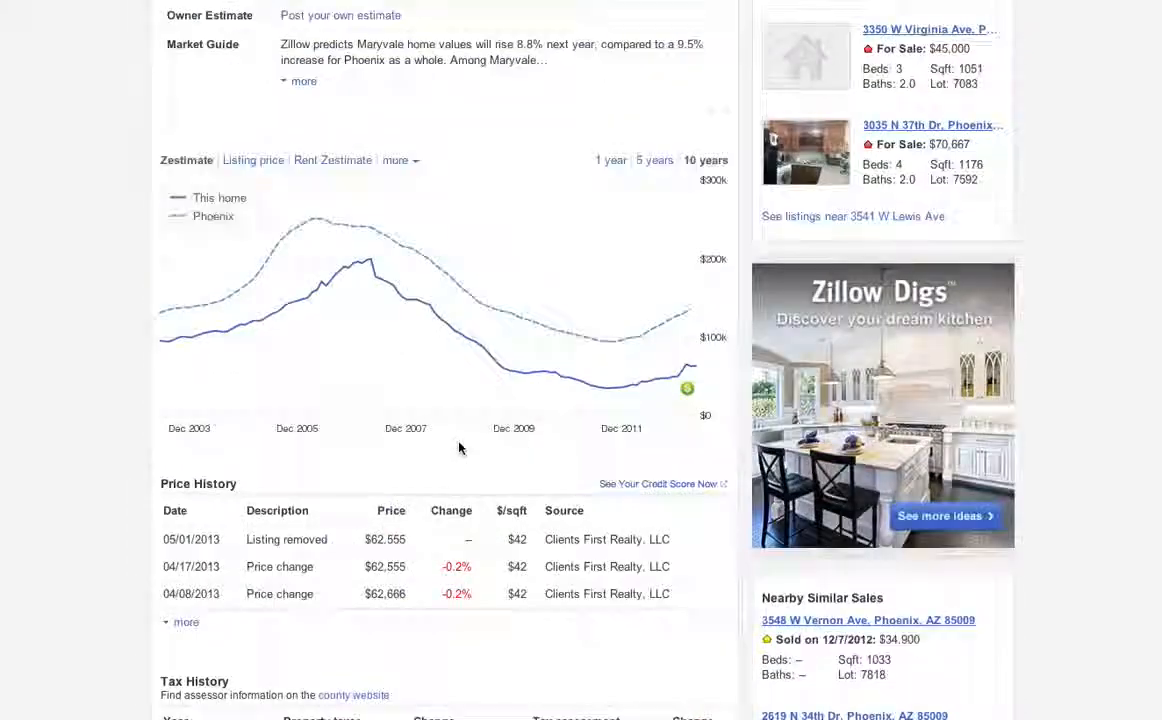
scroll(459, 447, up, 1)
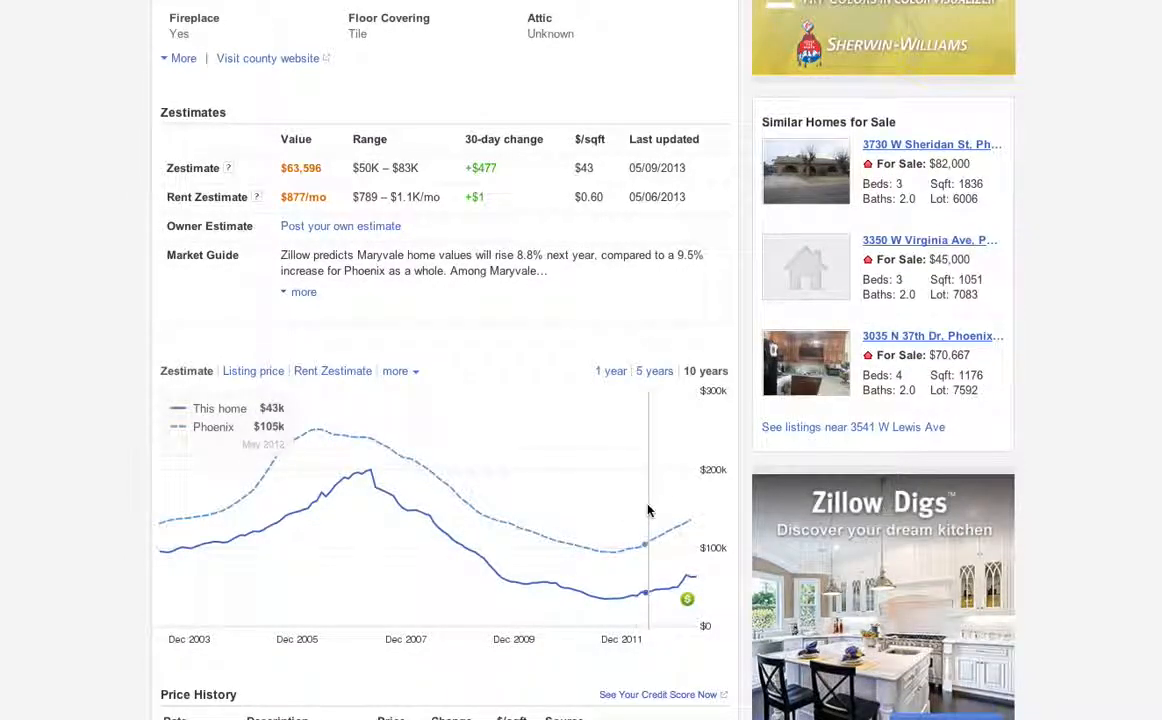
scroll(695, 472, up, 12)
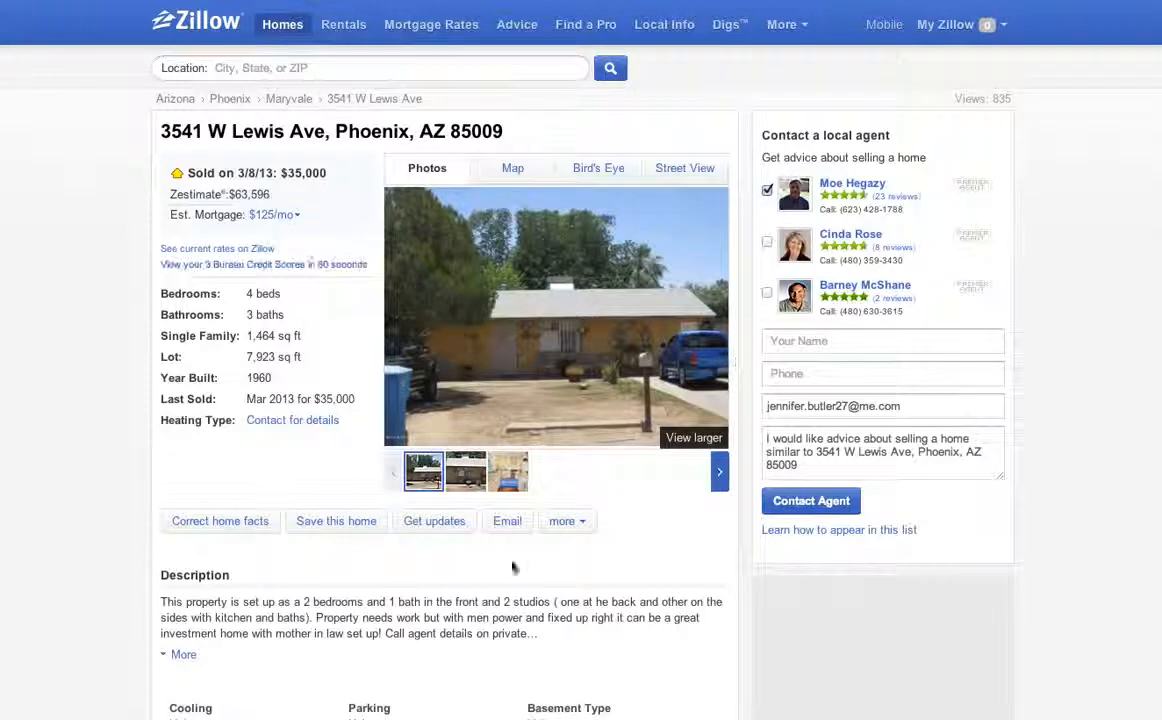
Scroll down through the Price History and Tax History sections.
scroll(506, 443, down, 3)
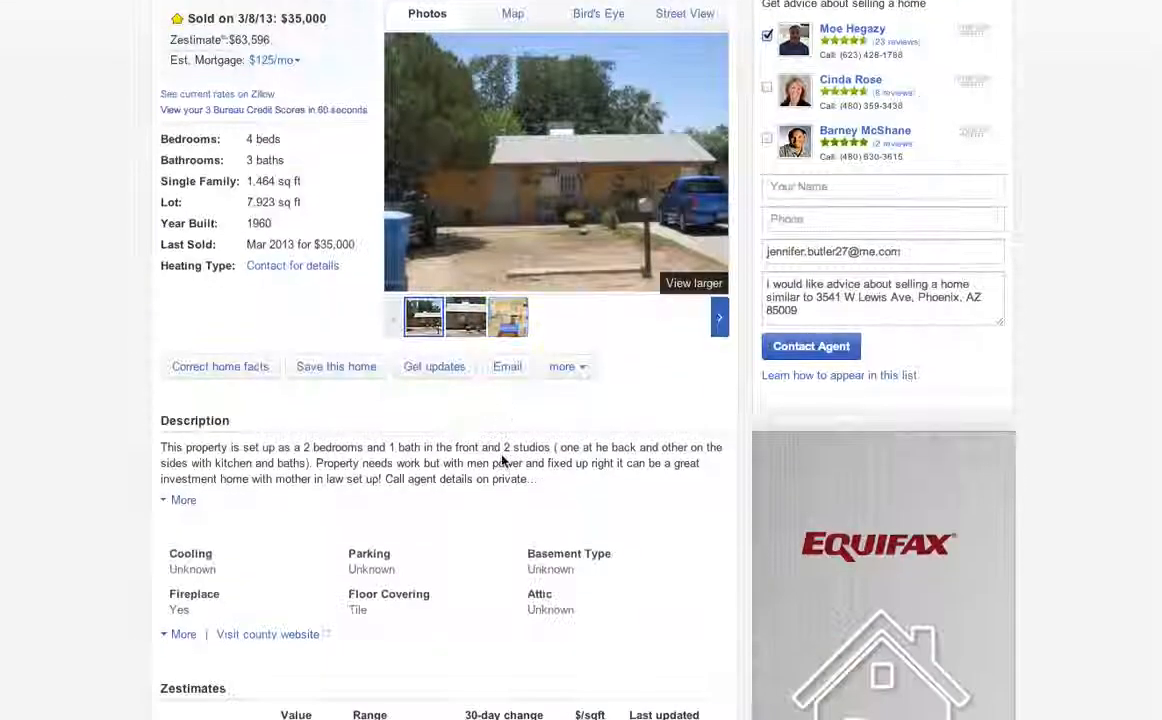
scroll(503, 460, down, 5)
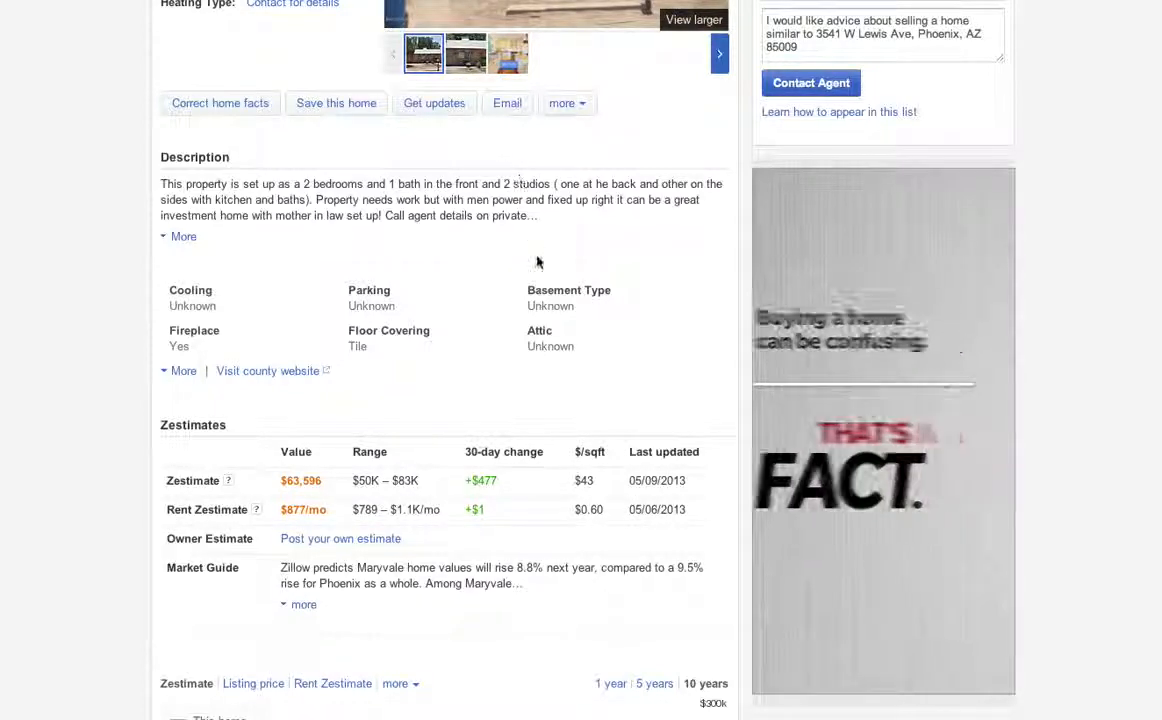
scroll(450, 356, down, 5)
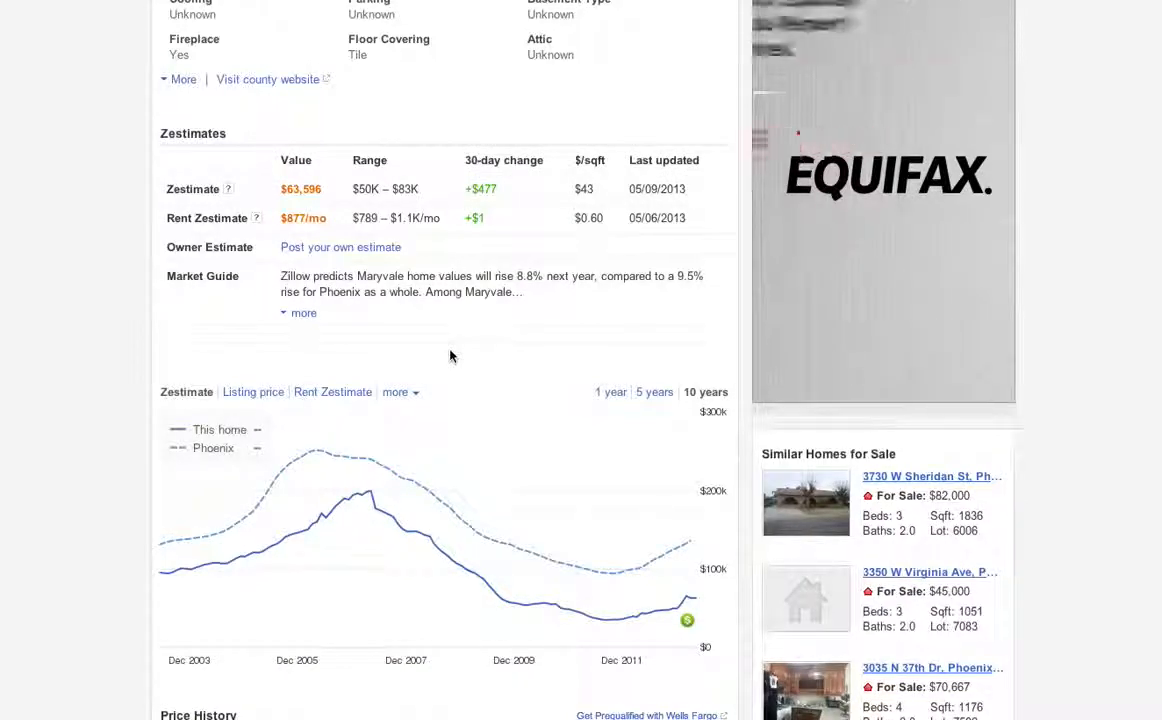
scroll(450, 356, down, 3)
scroll(450, 356, down, 12)
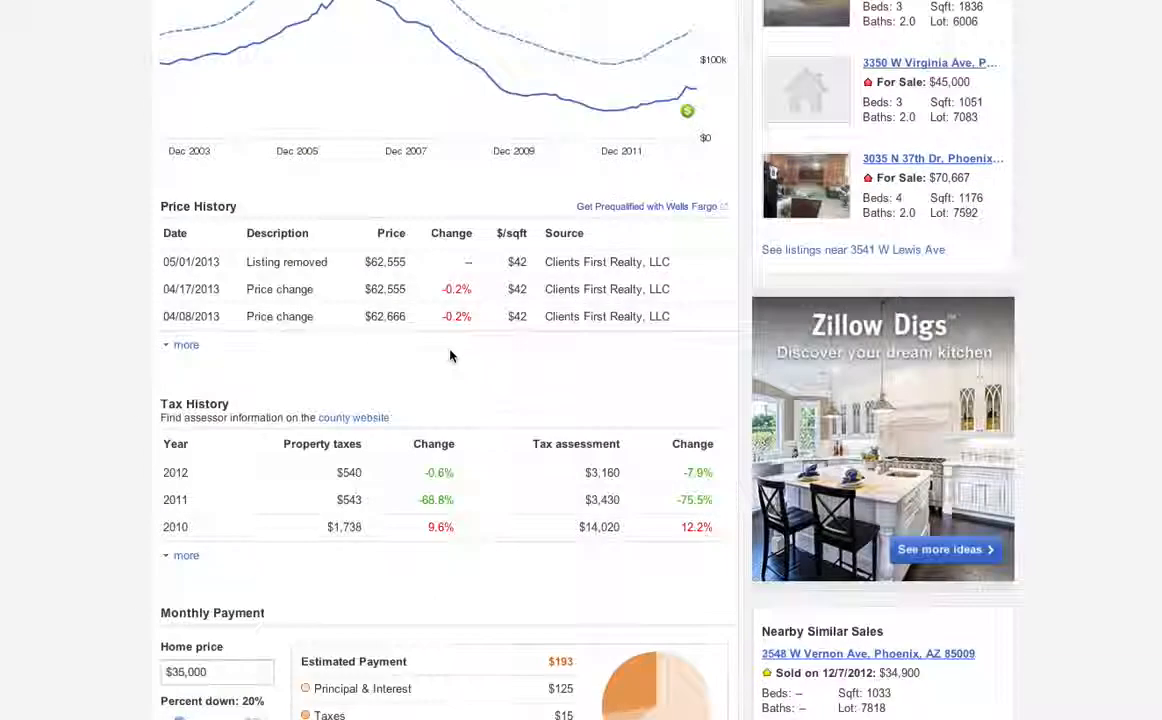
scroll(450, 356, up, 5)
scroll(450, 350, up, 7)
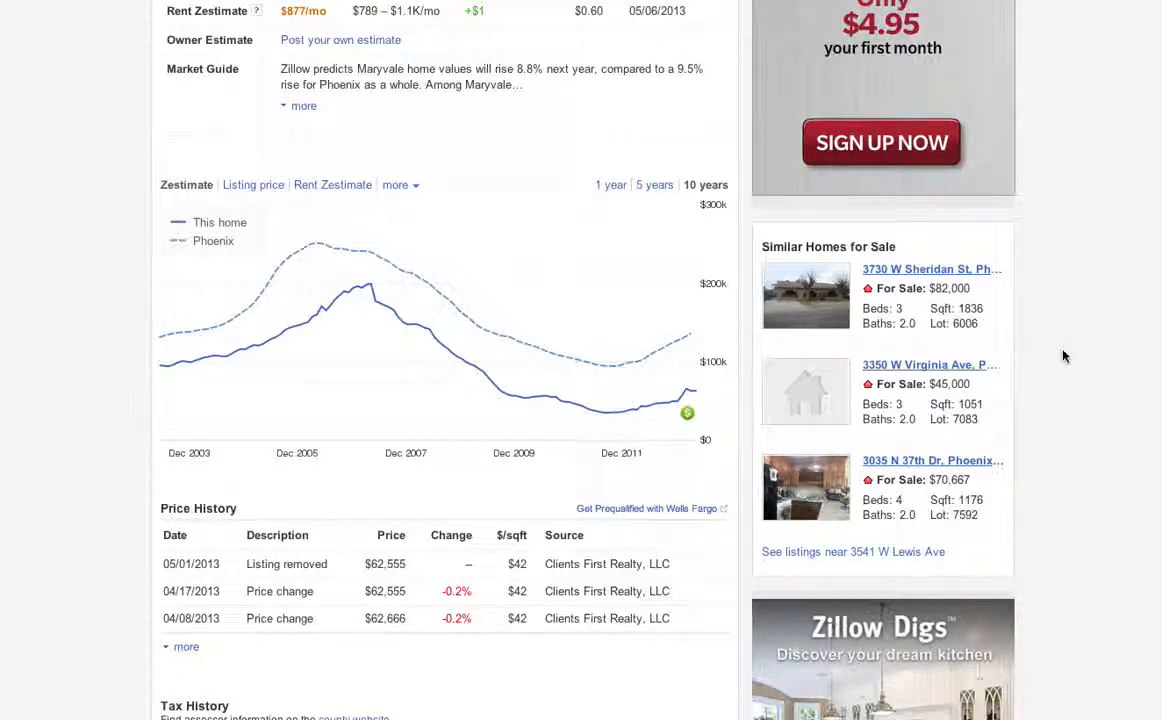
drag(903, 248, 764, 244)
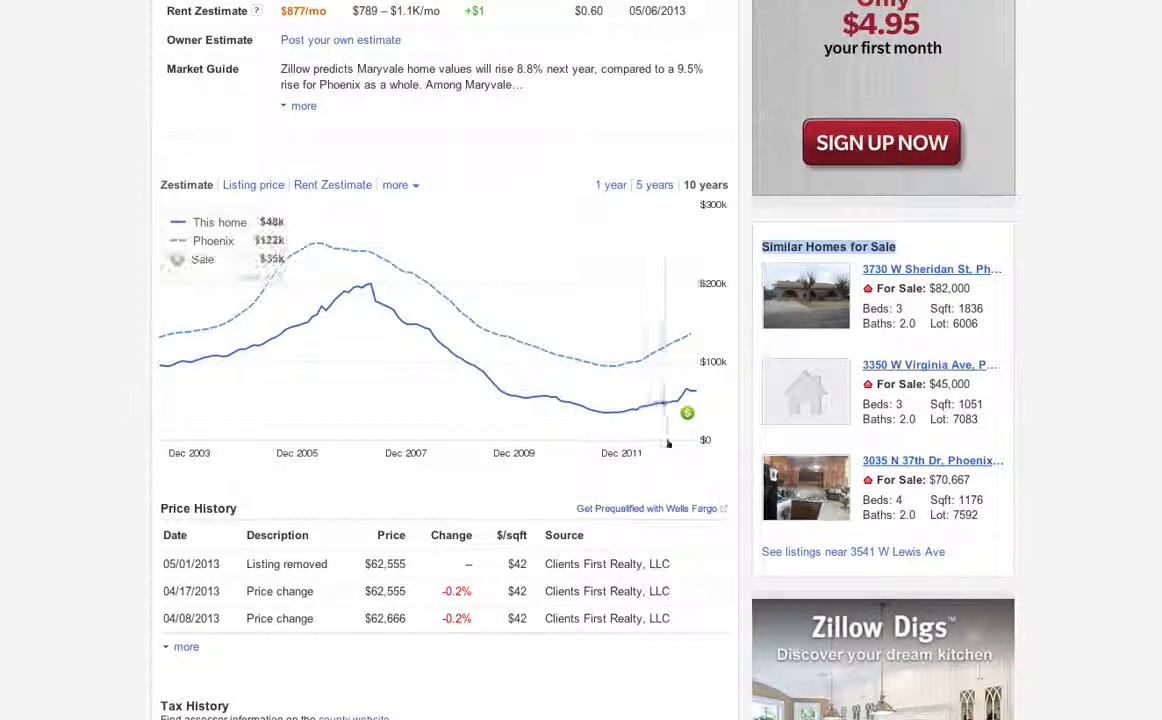
click(822, 556)
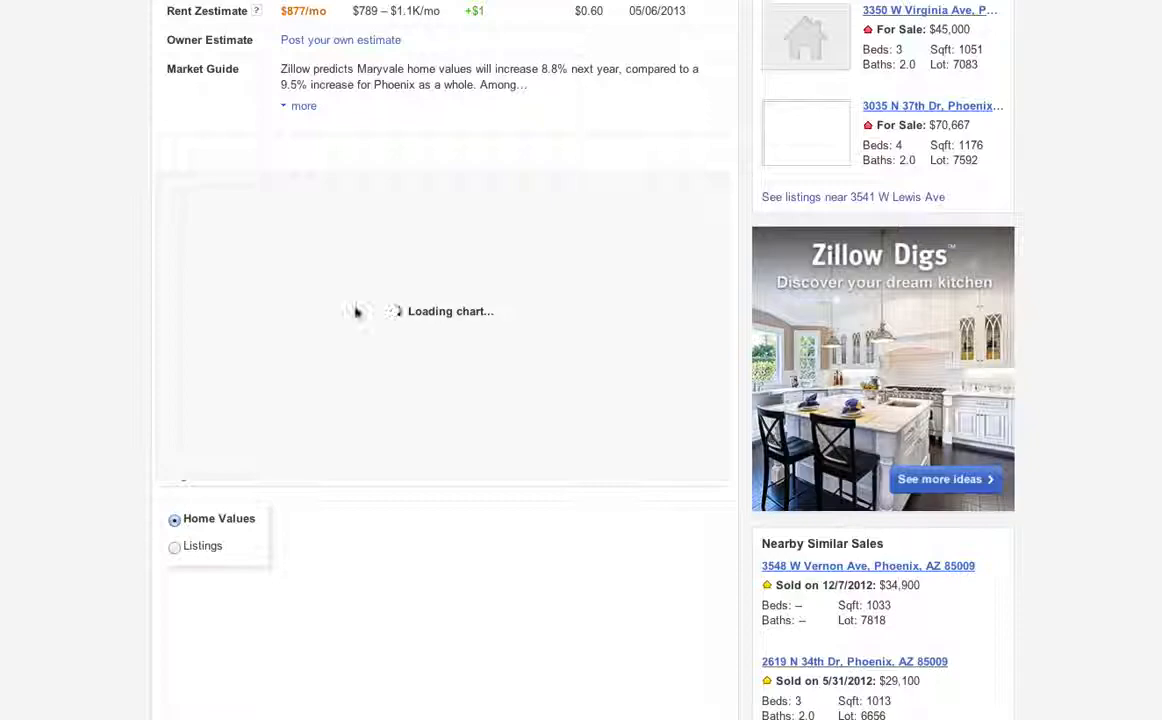
Return to the page top and mark the bedrooms, bathrooms and square-footage details.
scroll(355, 311, up, 10)
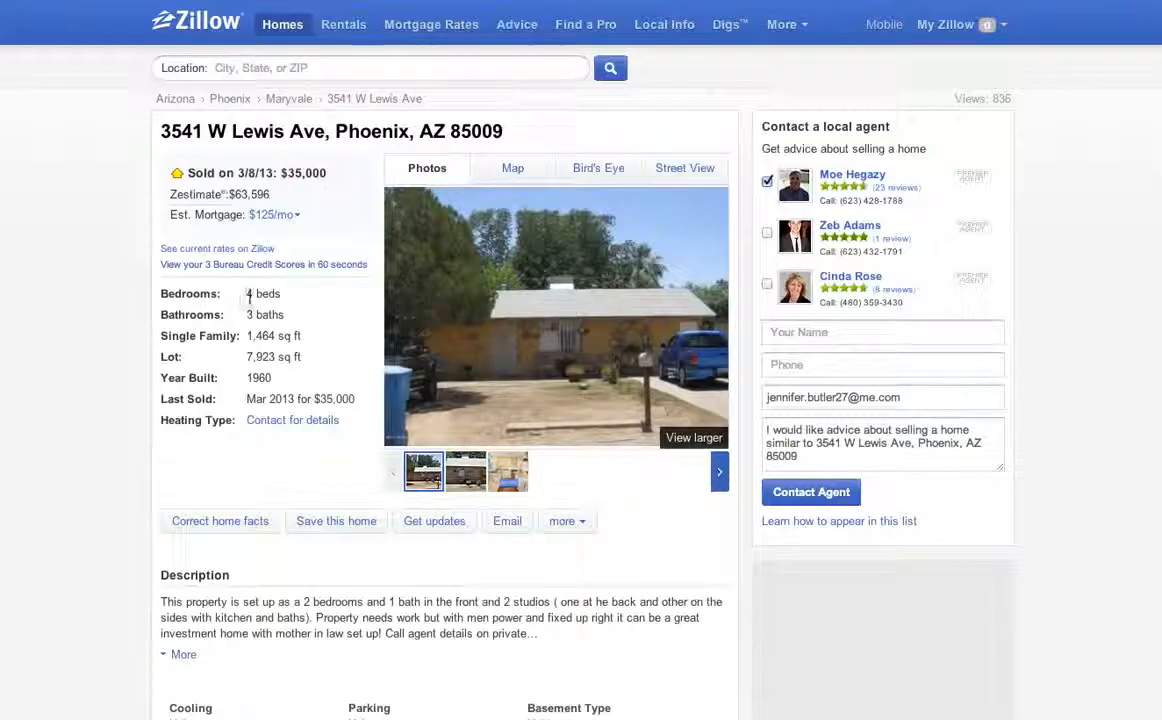
drag(245, 293, 327, 332)
click(278, 320)
click(283, 300)
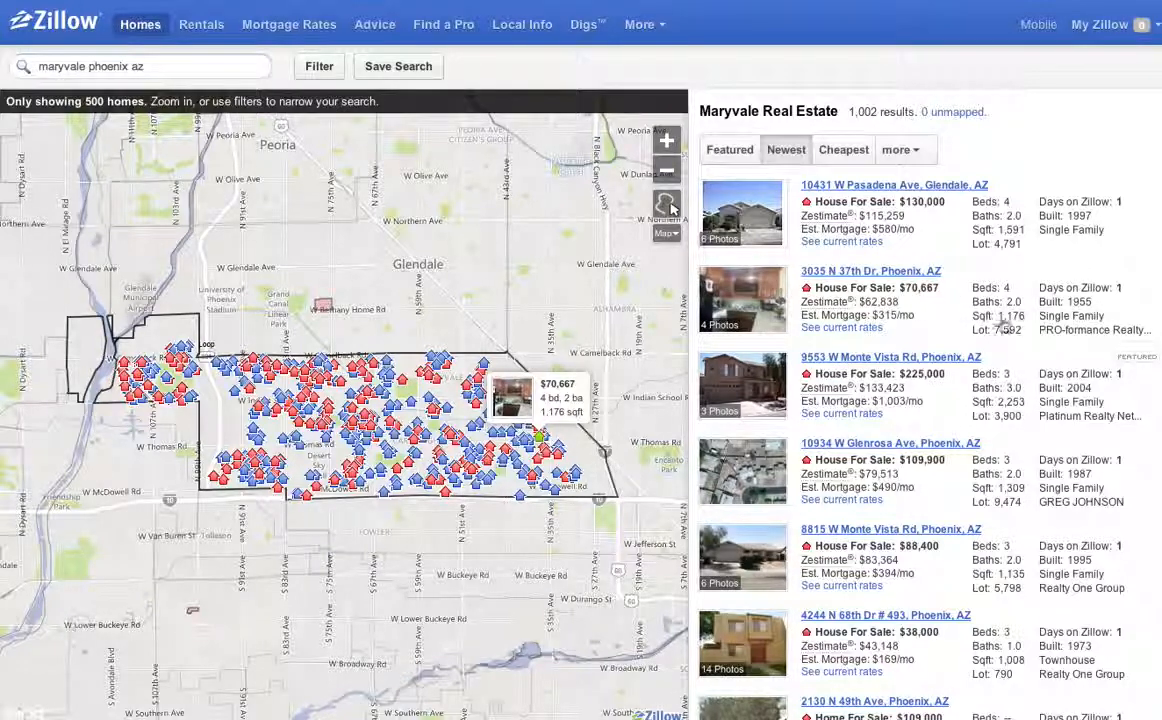
Scroll the Maryvale listings panel down to the pagination row and back up.
scroll(998, 320, down, 1)
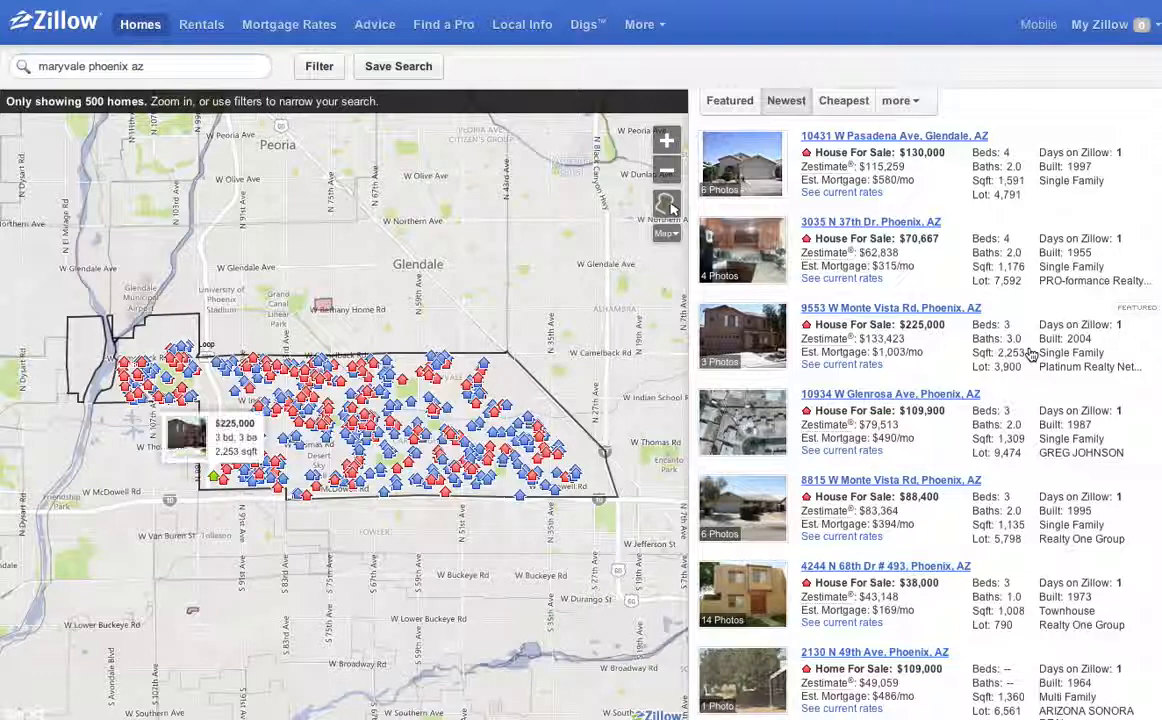
scroll(1007, 355, down, 1)
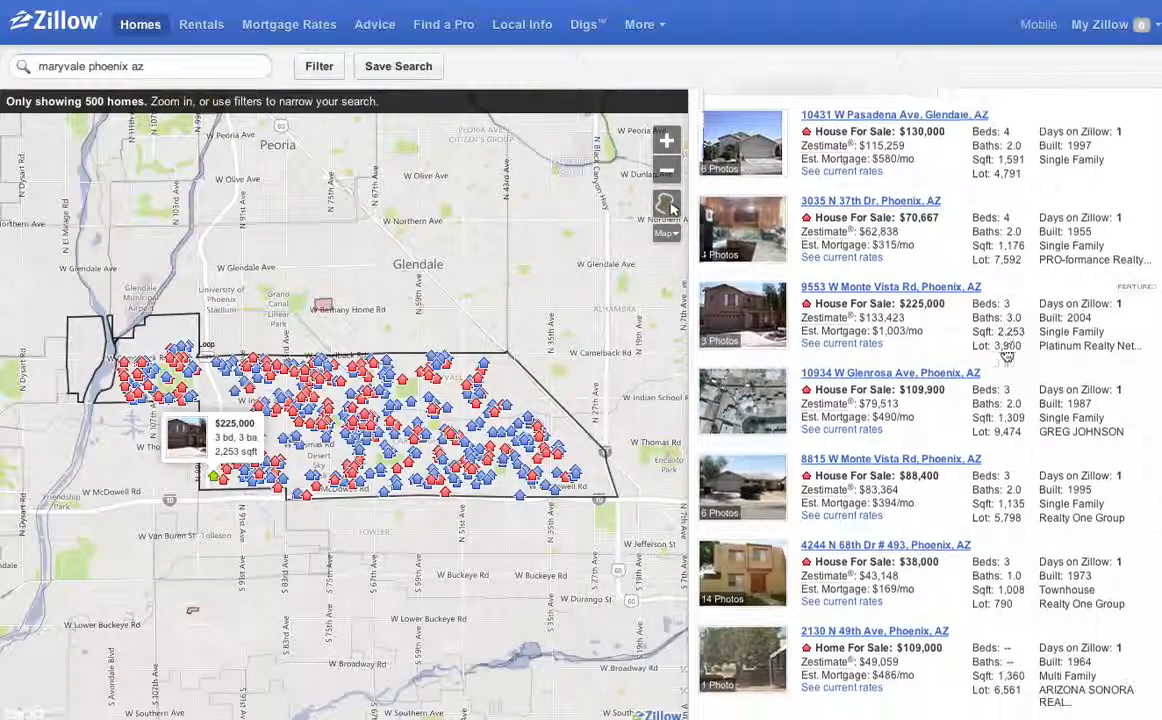
scroll(1007, 355, down, 1)
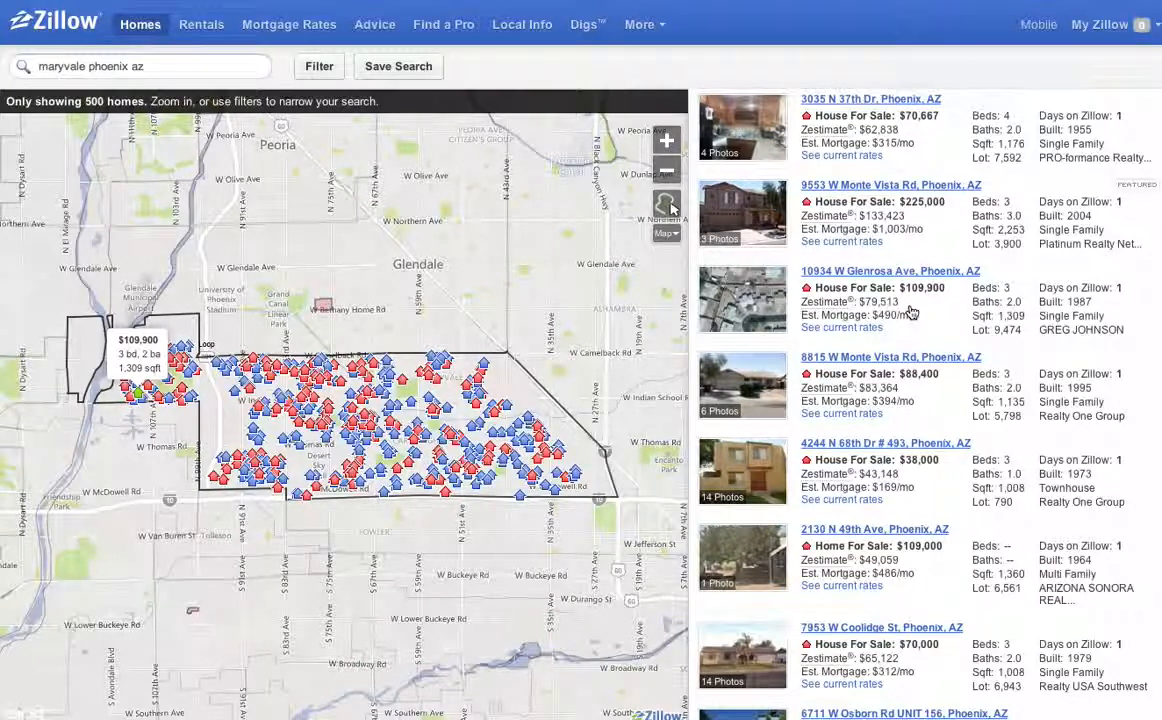
scroll(985, 410, down, 3)
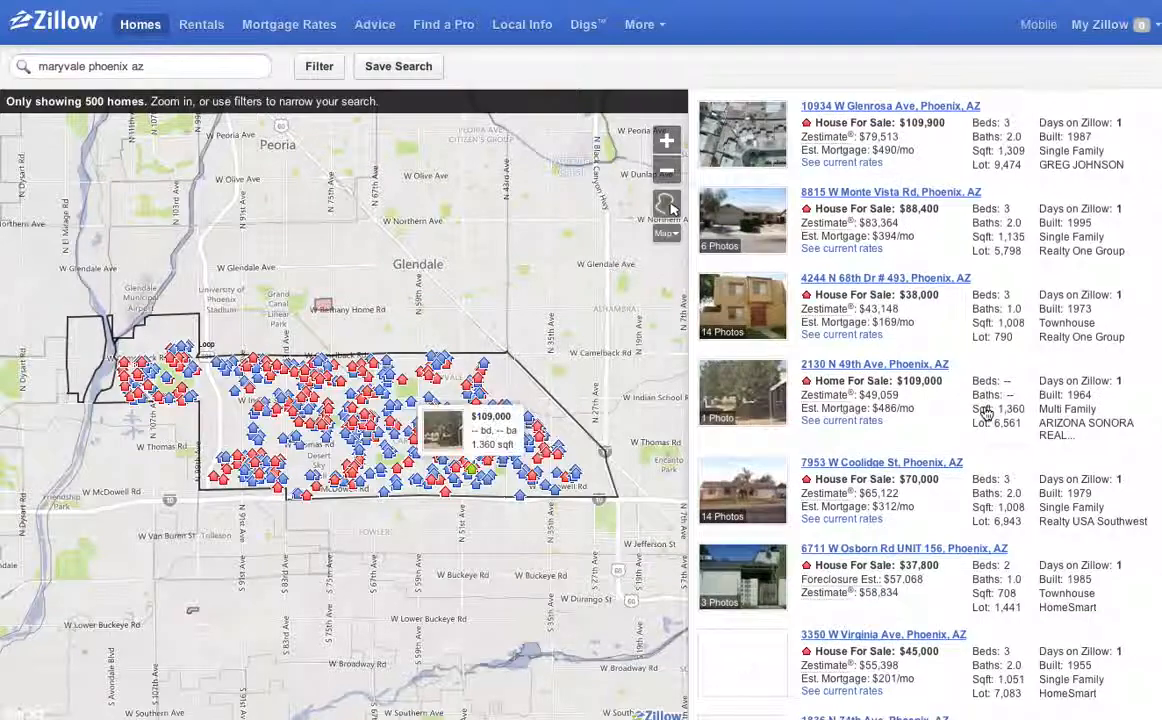
scroll(985, 412, down, 5)
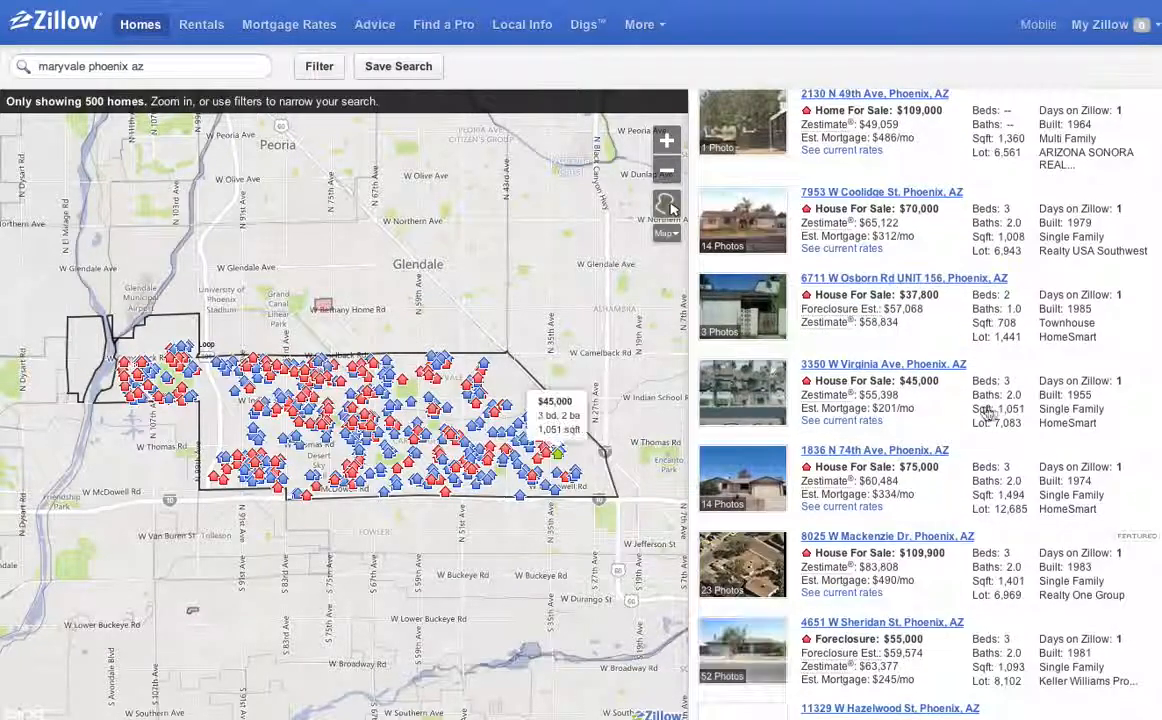
scroll(1003, 413, down, 2)
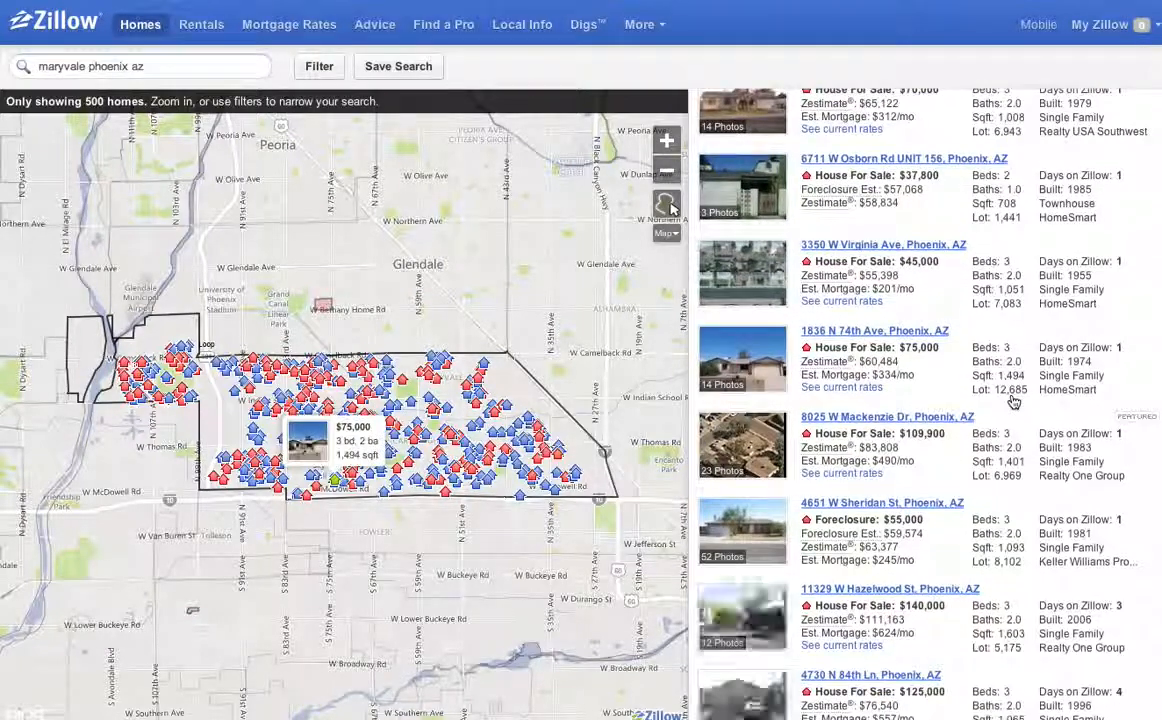
scroll(1013, 401, down, 3)
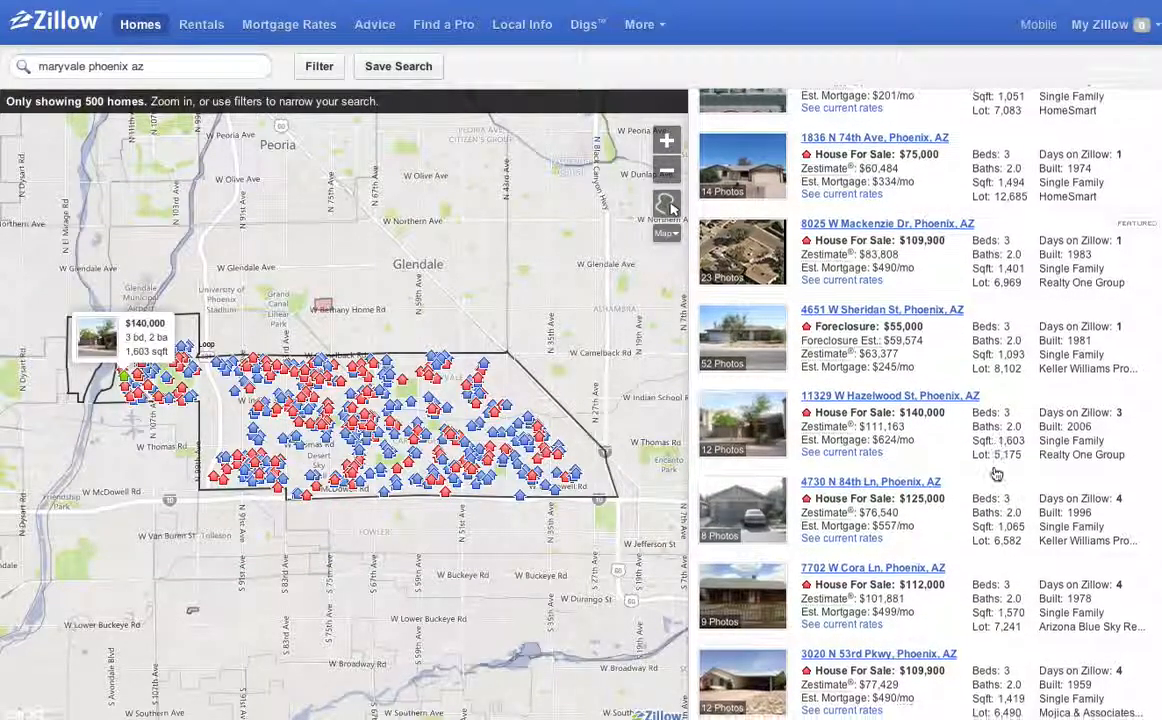
scroll(995, 470, down, 3)
scroll(995, 473, down, 2)
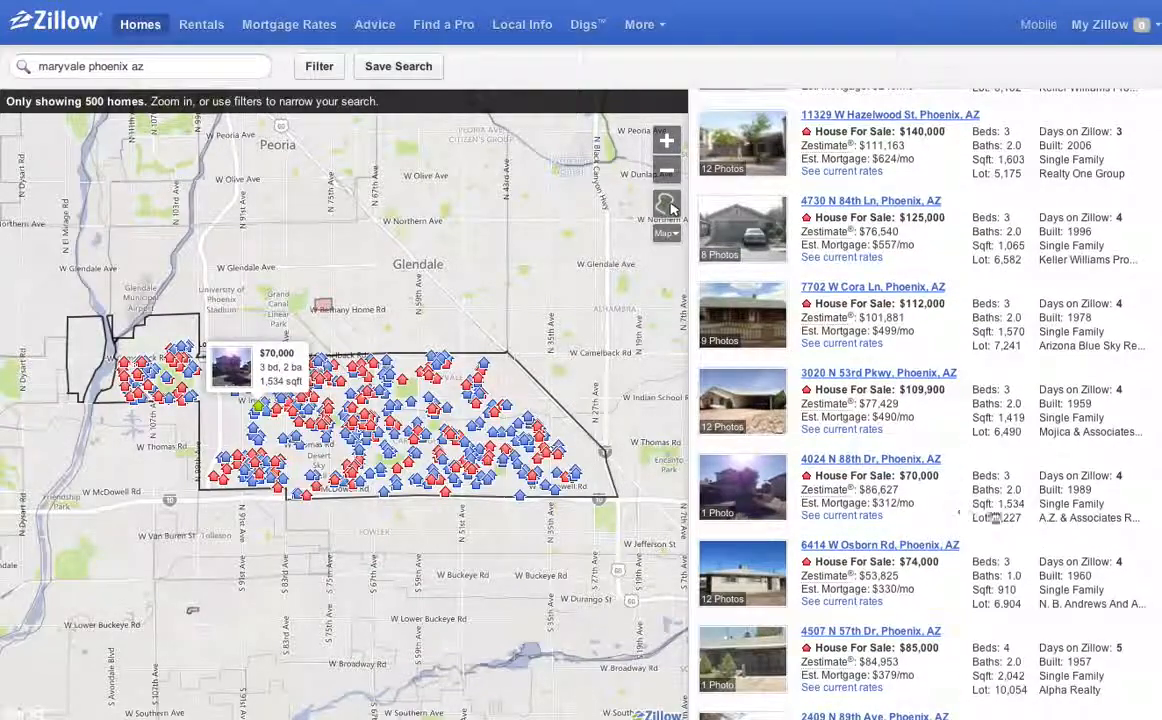
scroll(993, 510, down, 2)
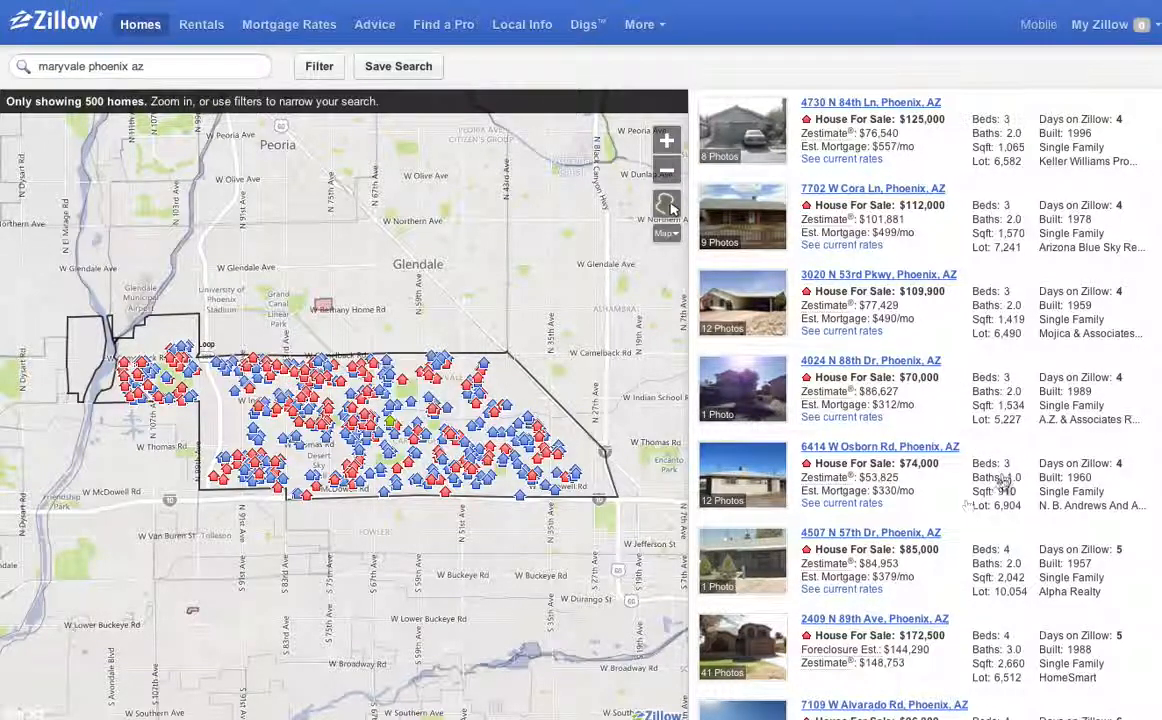
scroll(950, 480, down, 1)
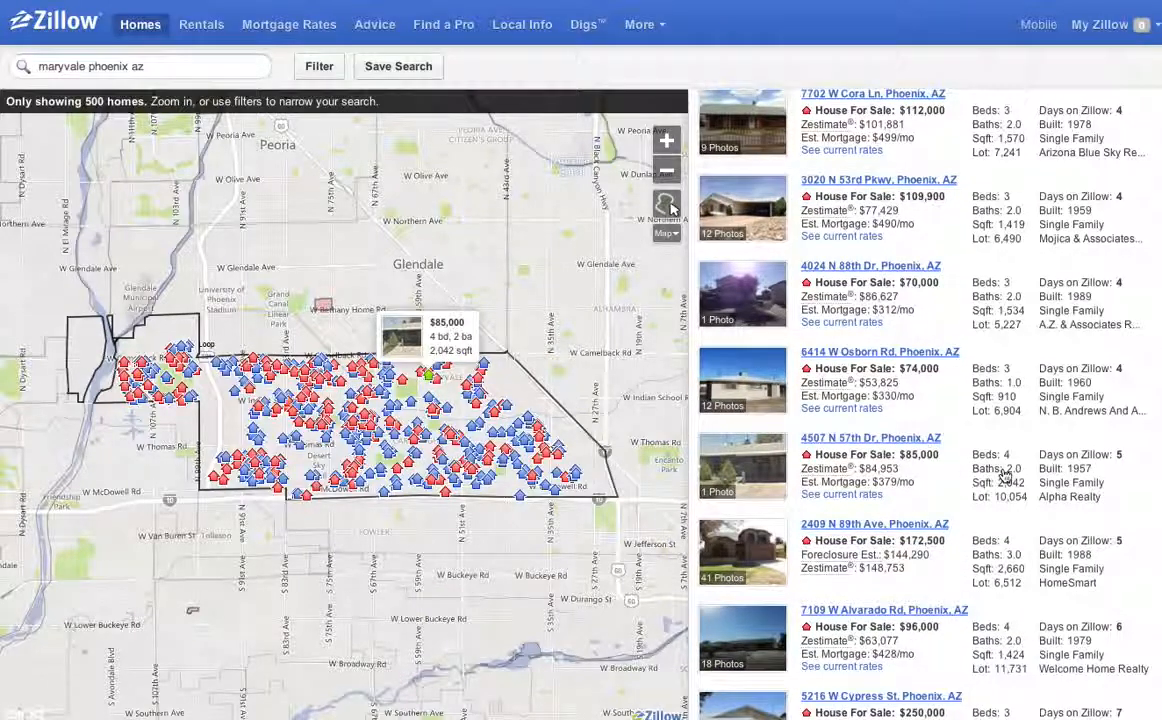
scroll(980, 485, down, 1)
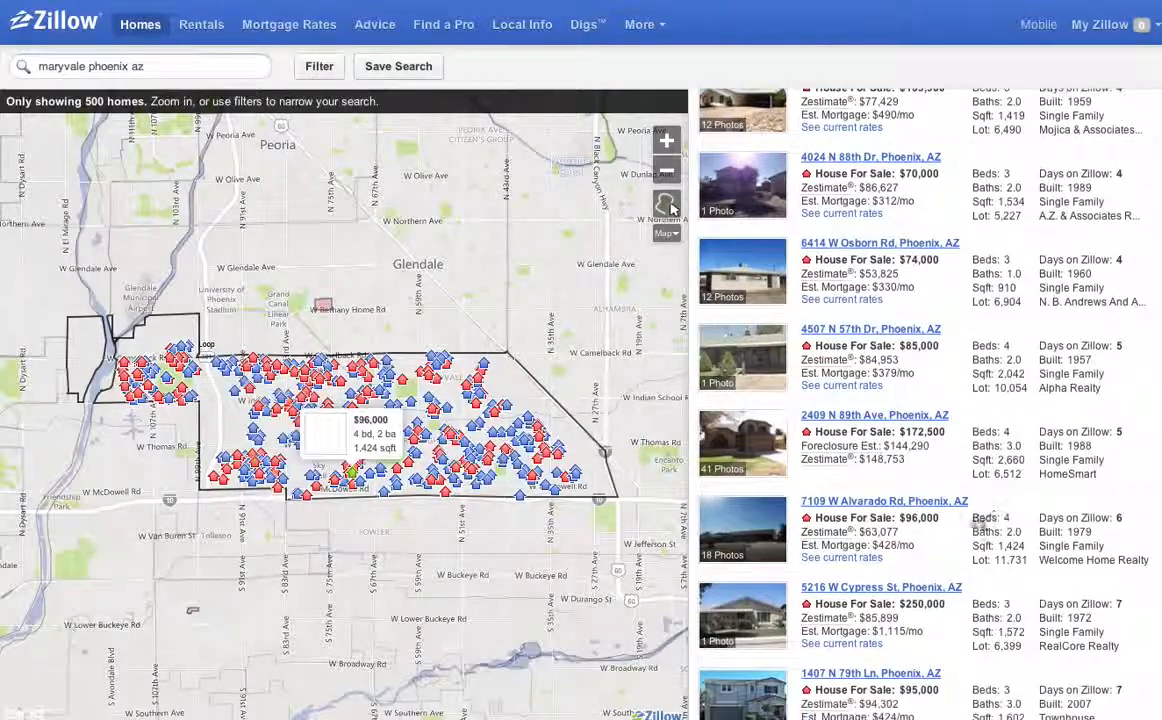
scroll(1010, 530, down, 1)
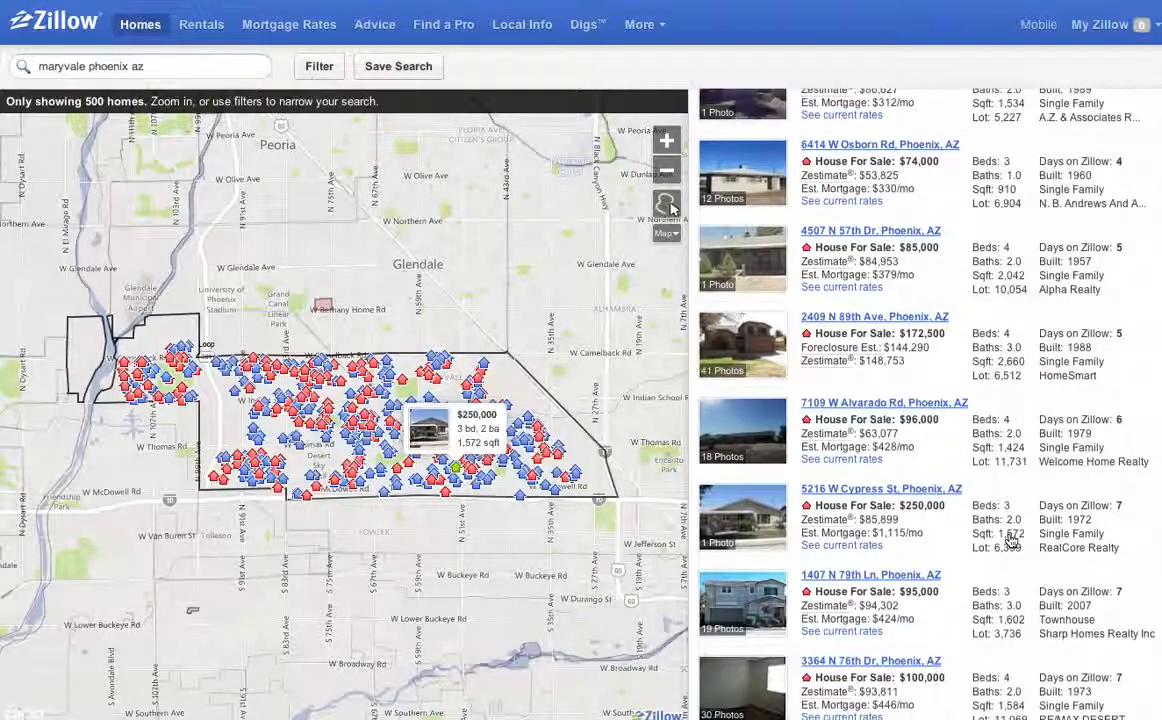
scroll(1003, 540, down, 1)
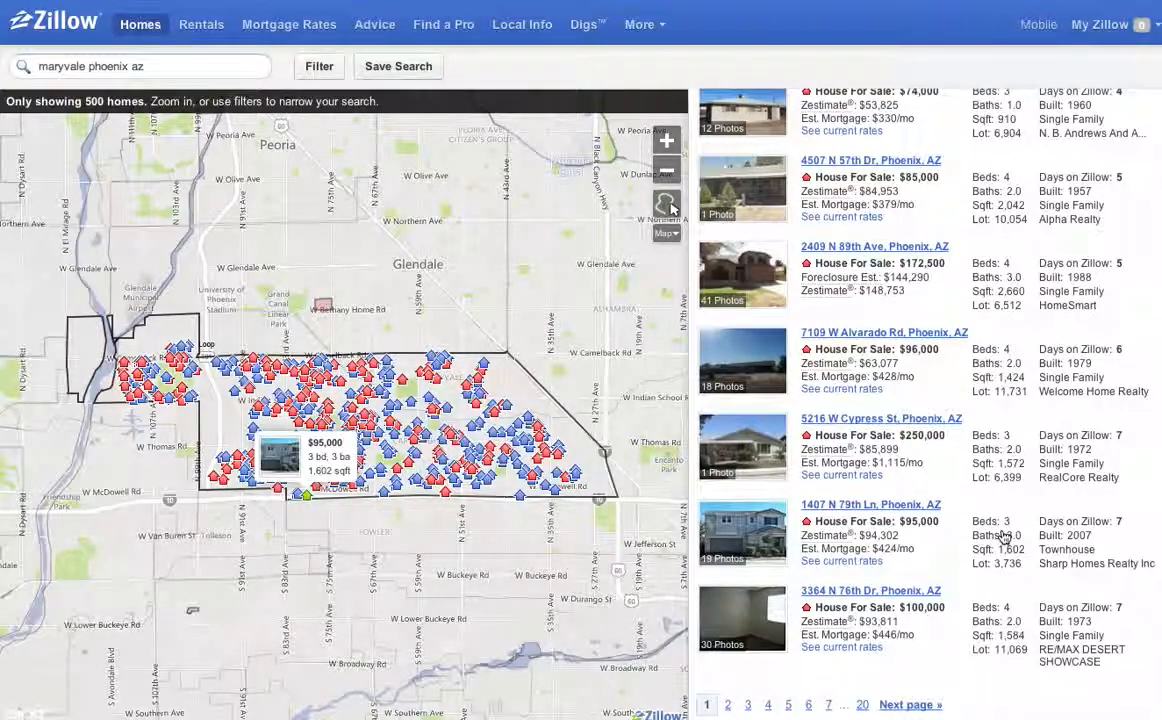
scroll(1003, 537, down, 6)
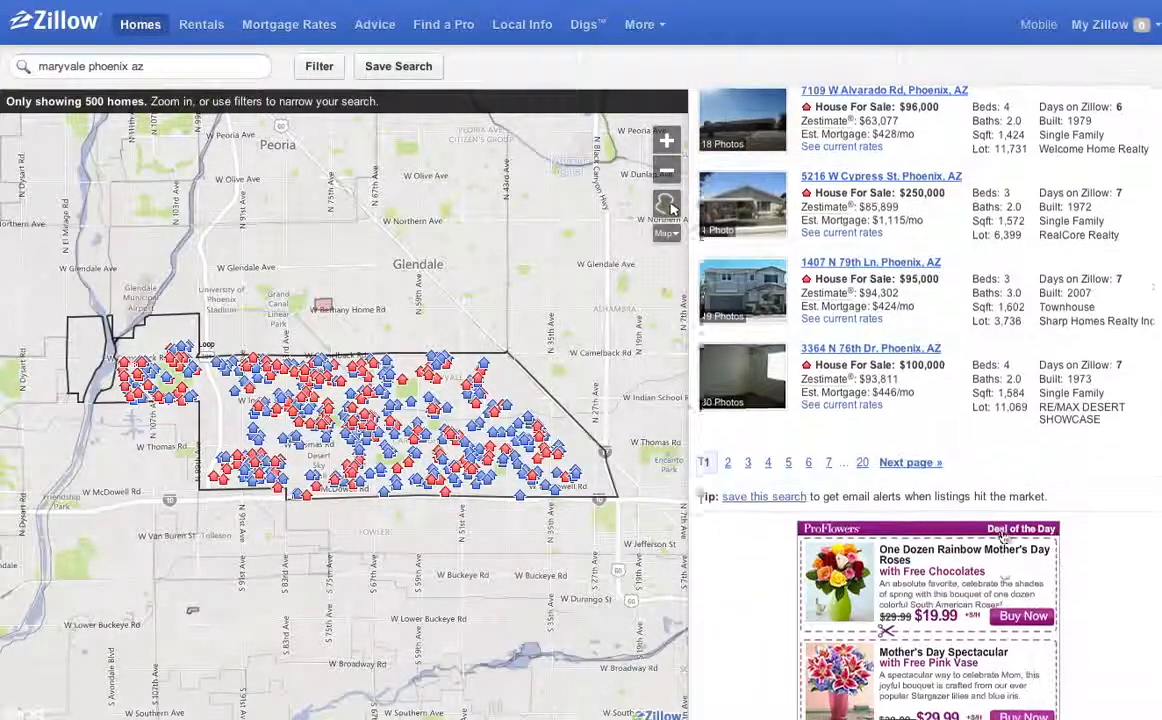
scroll(1003, 537, up, 10)
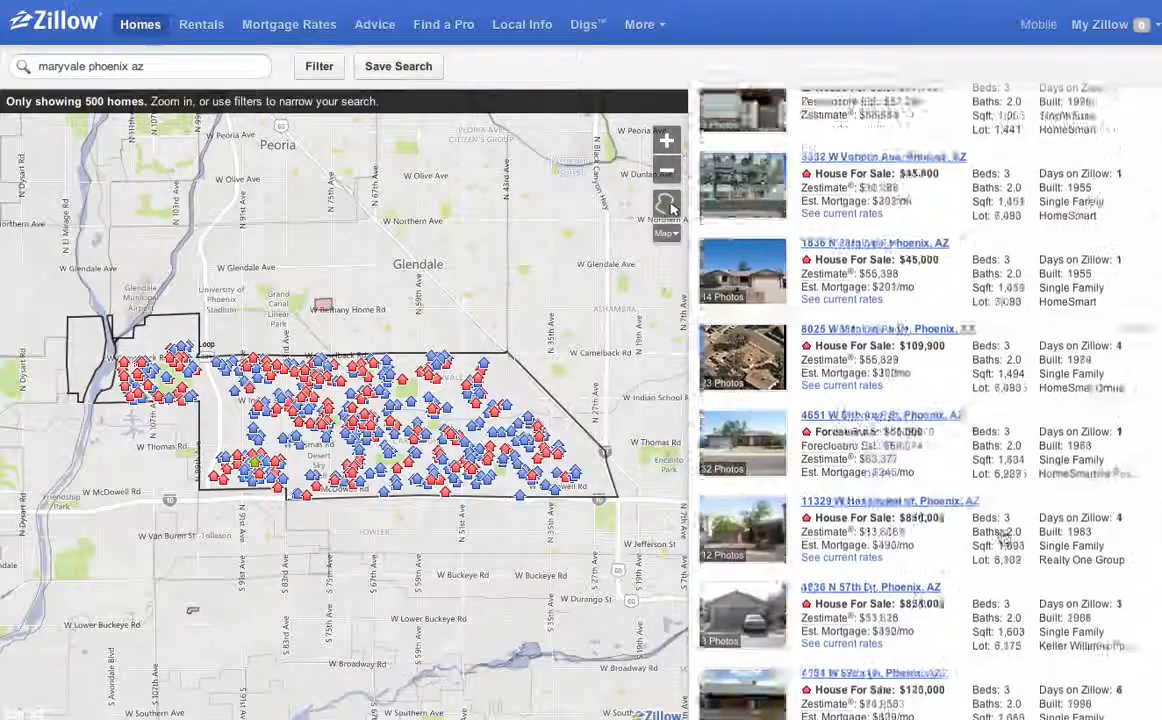
scroll(1003, 537, up, 2)
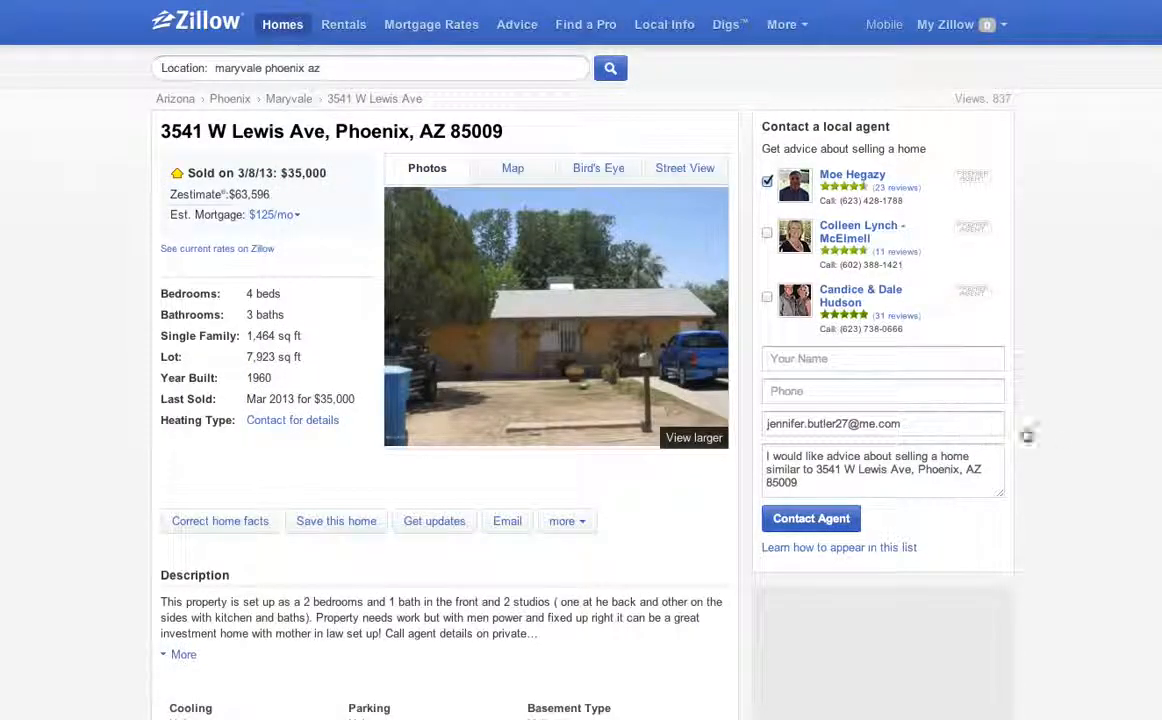
scroll(1063, 466, down, 6)
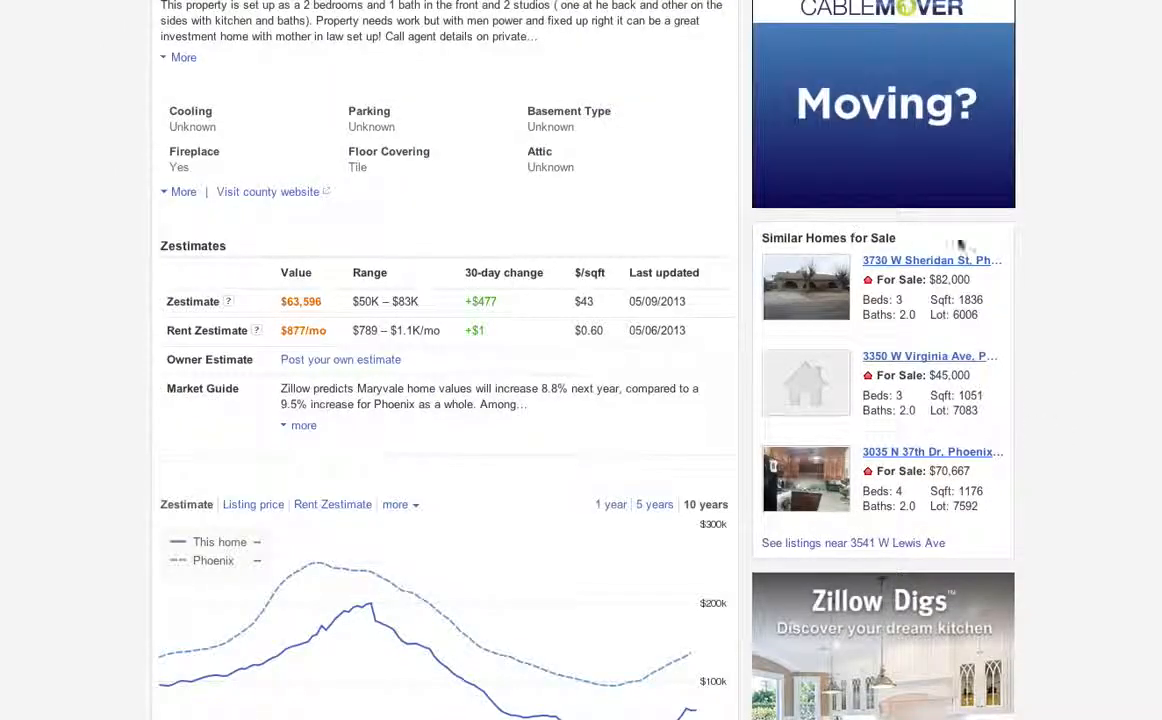
scroll(1063, 527, down, 7)
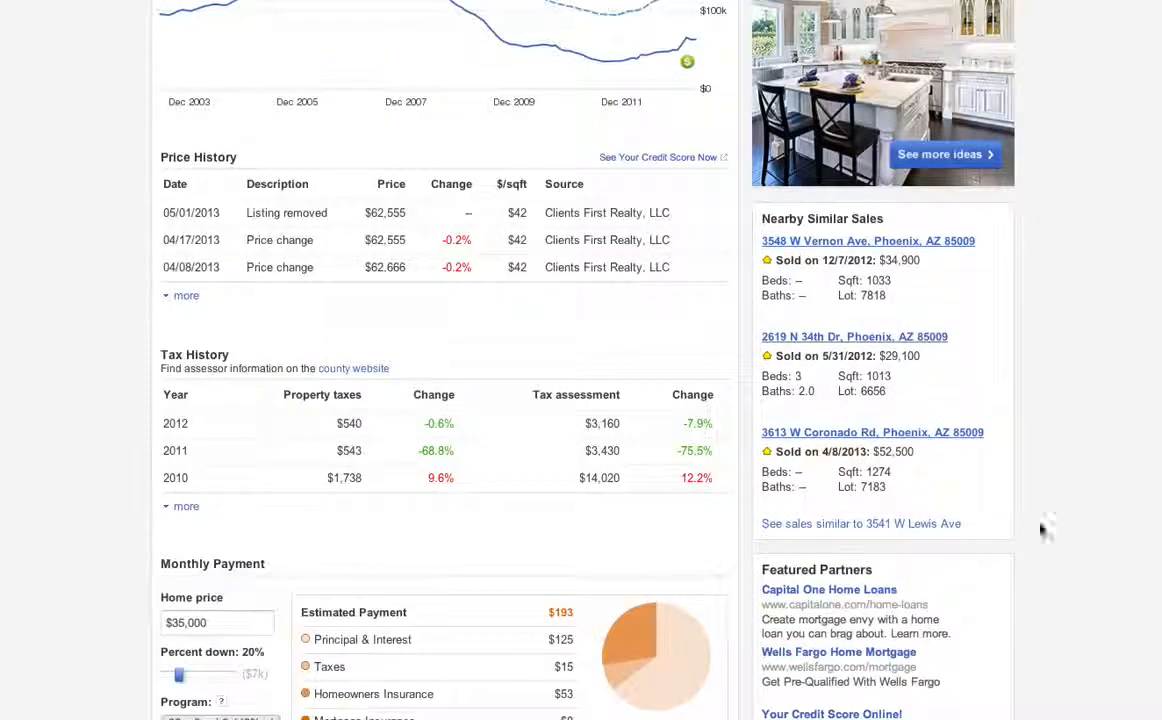
drag(769, 222, 1013, 226)
click(996, 346)
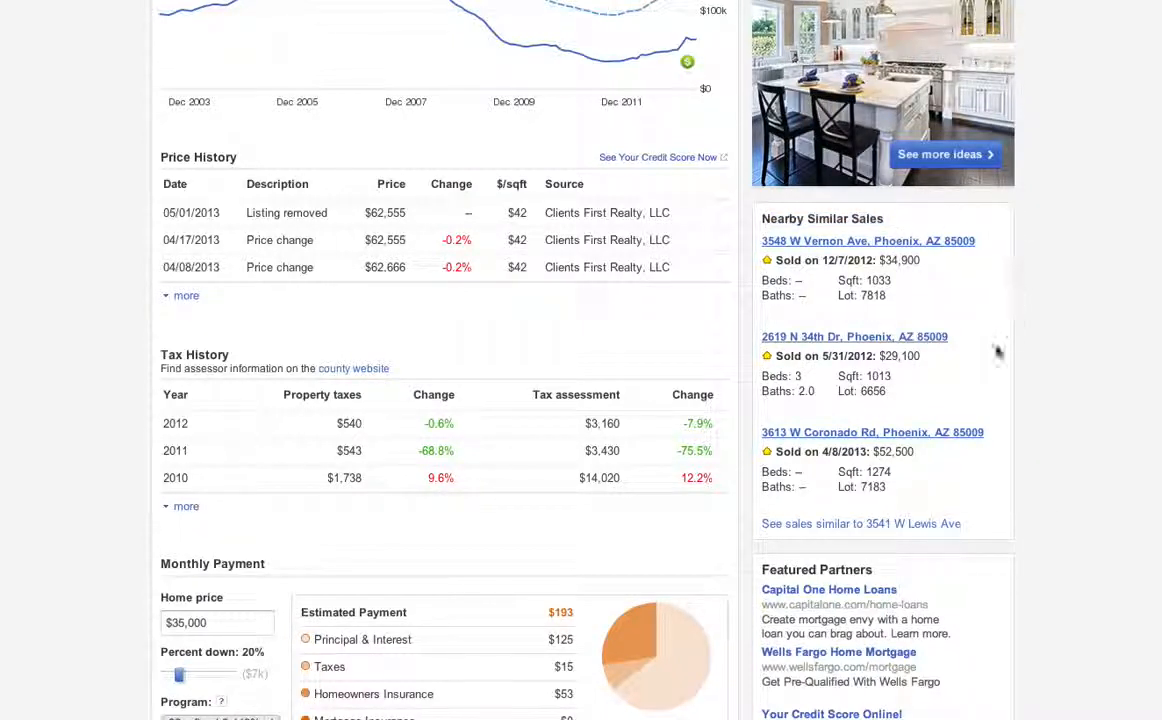
click(820, 525)
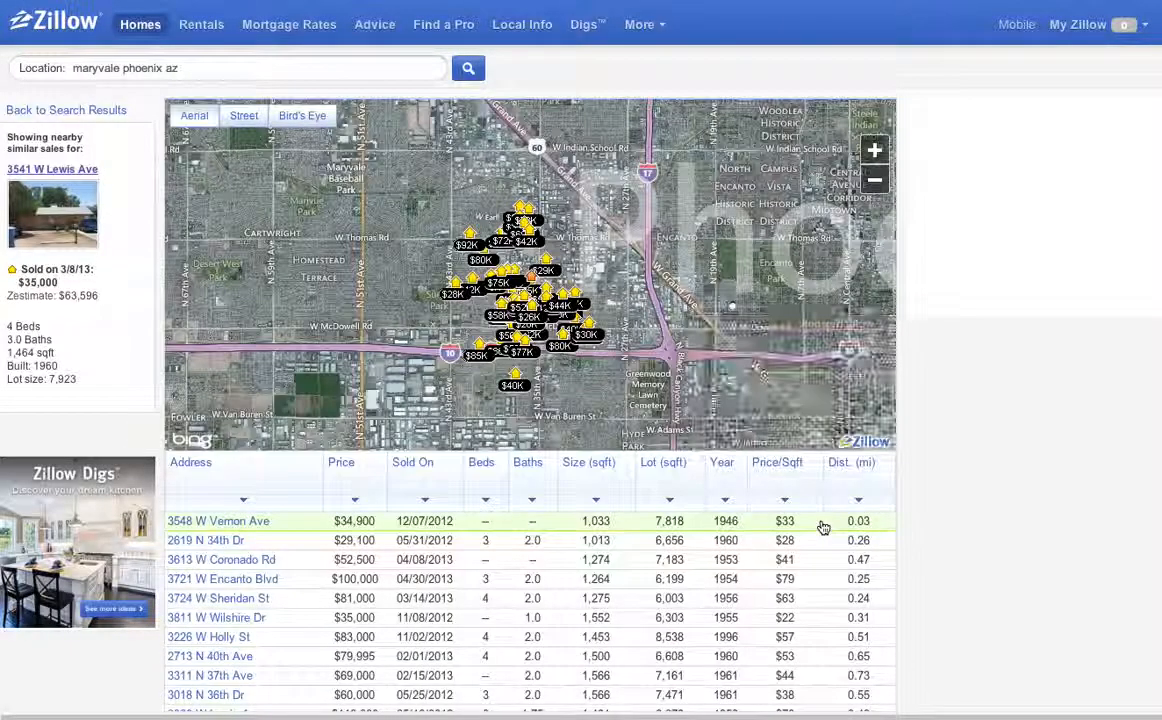
scroll(942, 584, down, 3)
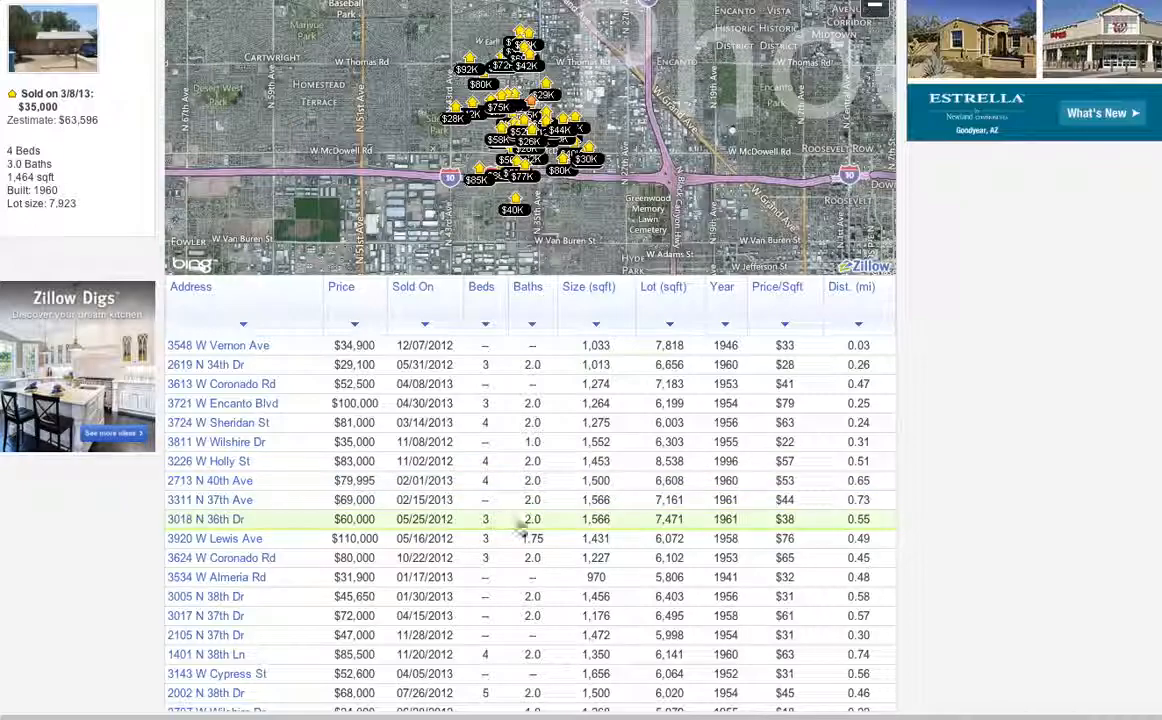
scroll(521, 530, down, 1)
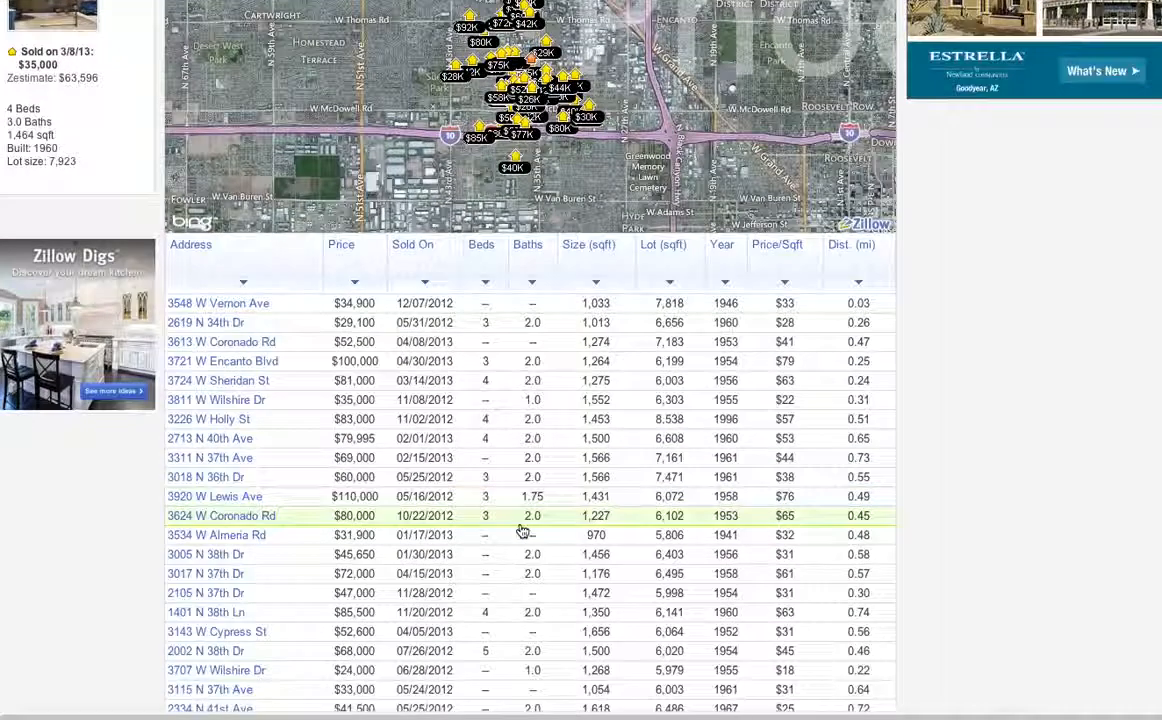
scroll(521, 531, down, 3)
scroll(521, 531, down, 3)
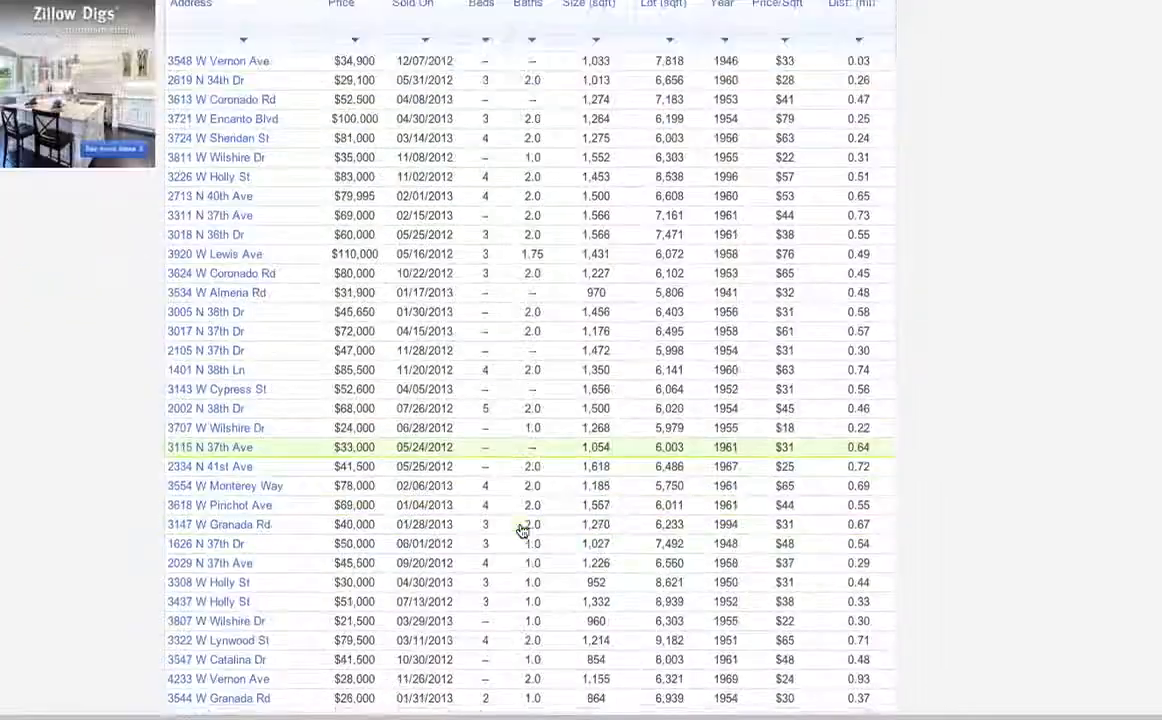
scroll(507, 574, down, 8)
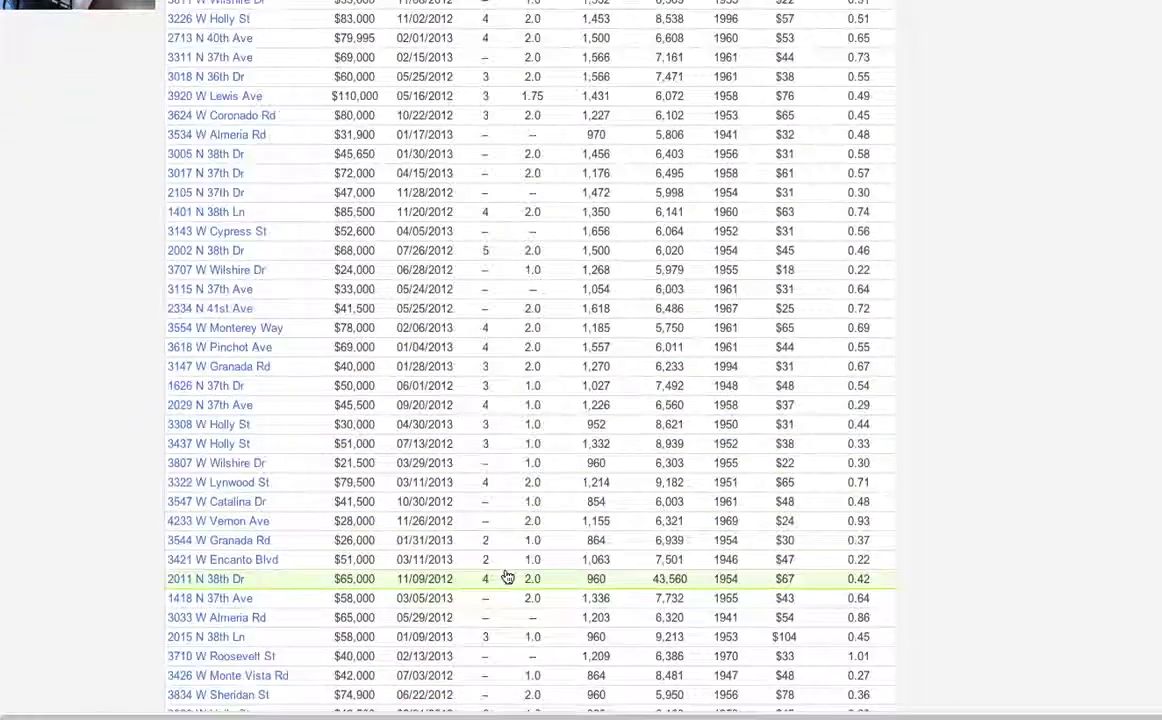
scroll(508, 574, up, 6)
scroll(508, 574, up, 9)
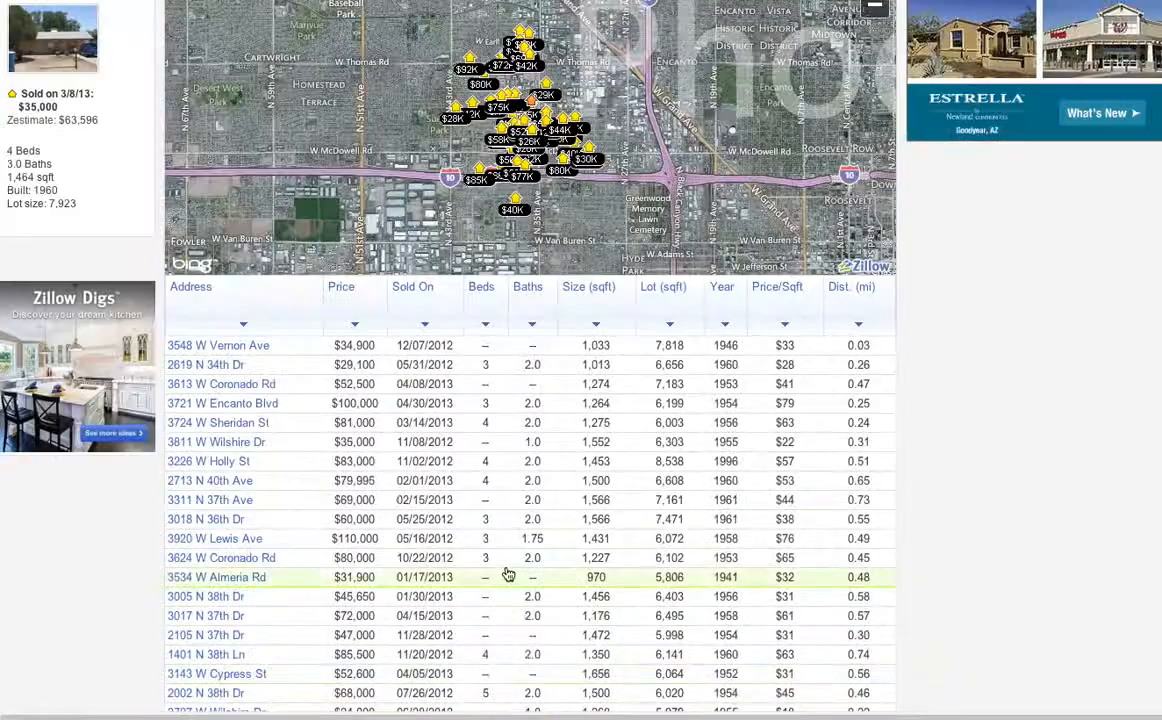
scroll(503, 571, down, 10)
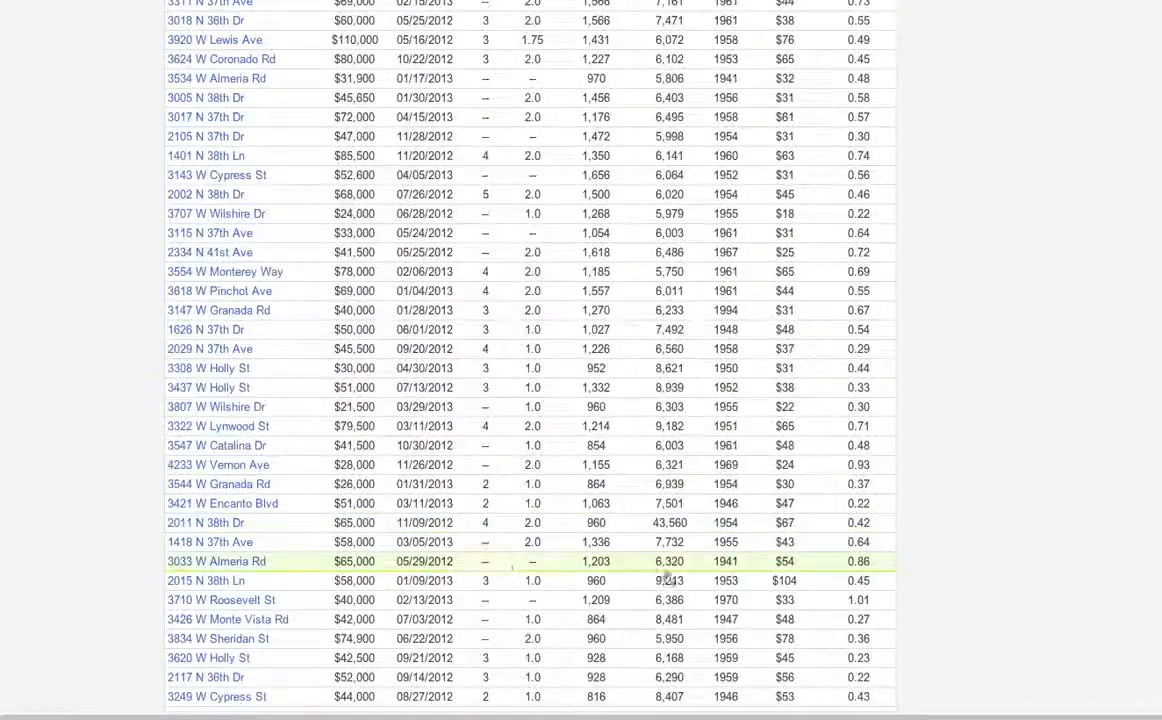
scroll(557, 585, down, 6)
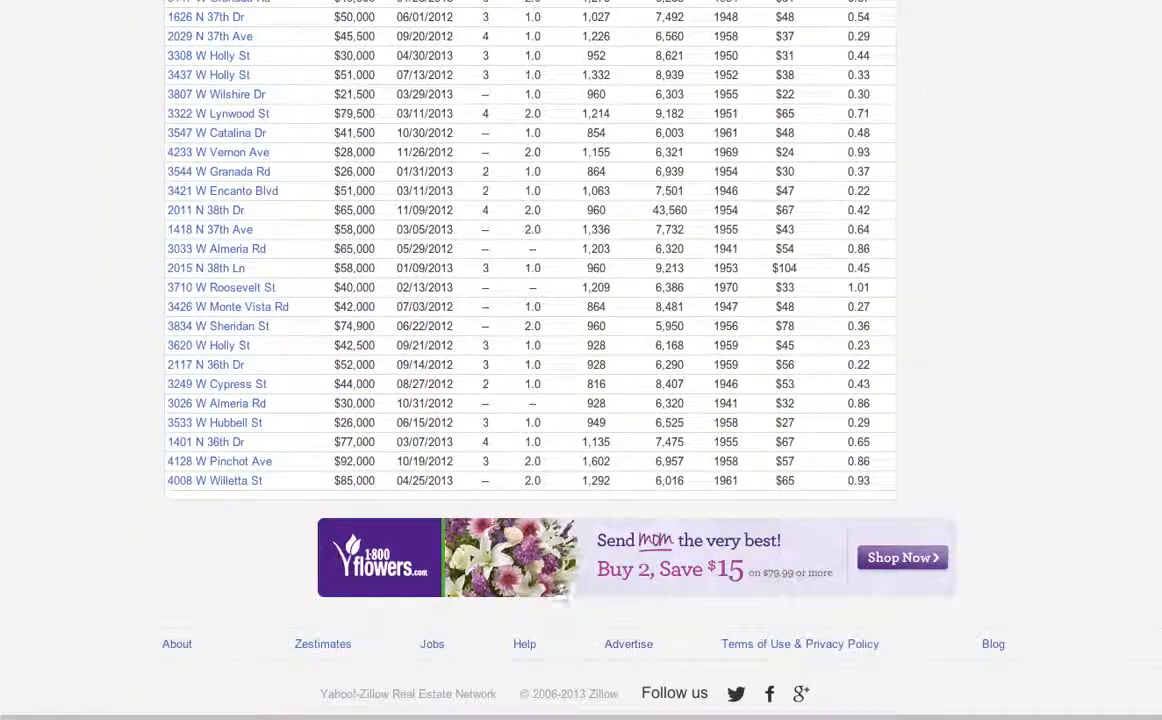
scroll(953, 376, up, 2)
scroll(953, 376, up, 14)
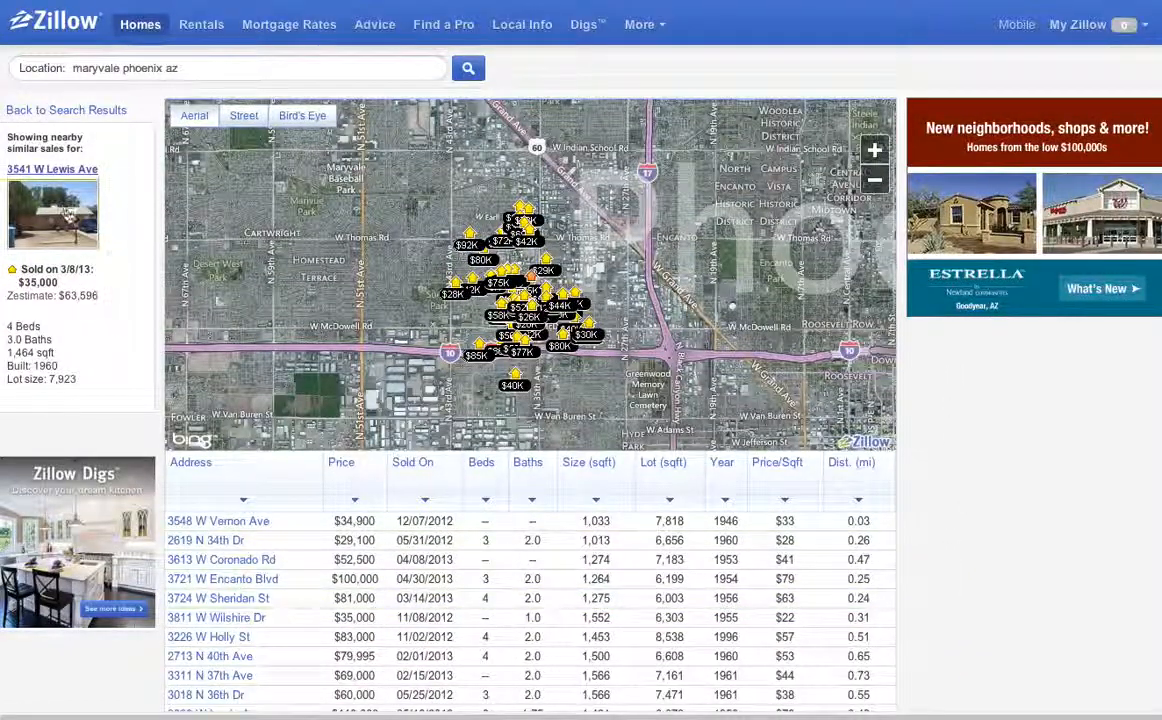
click(65, 228)
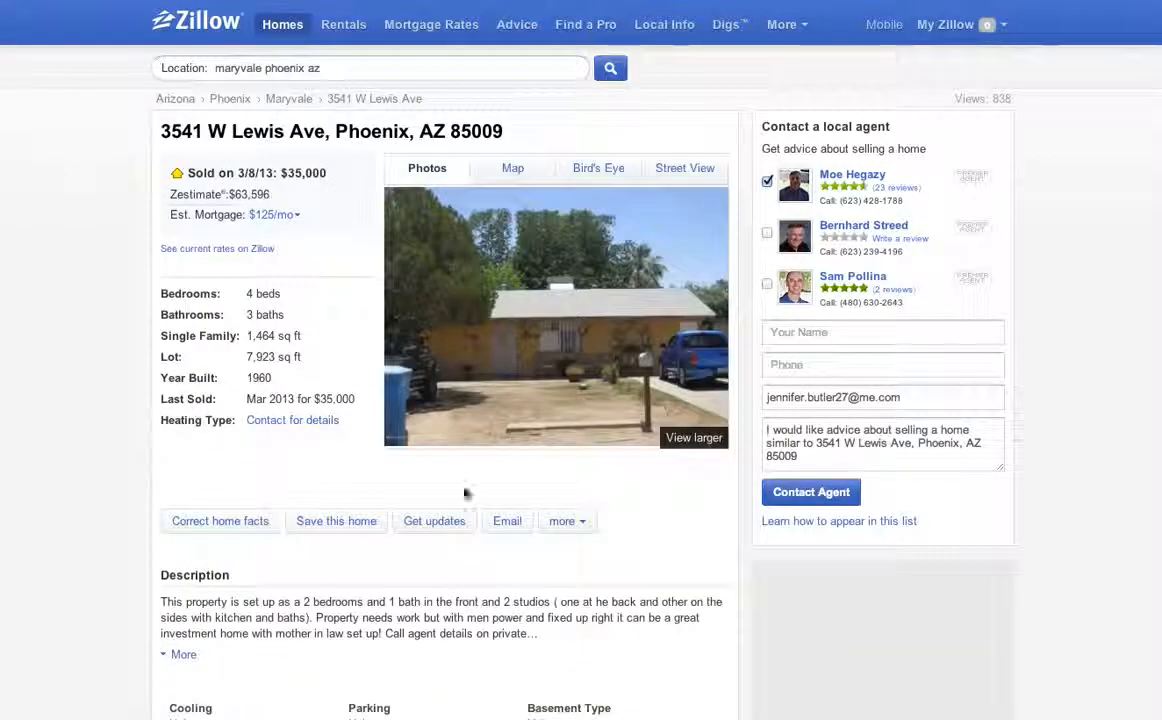
double_click(303, 173)
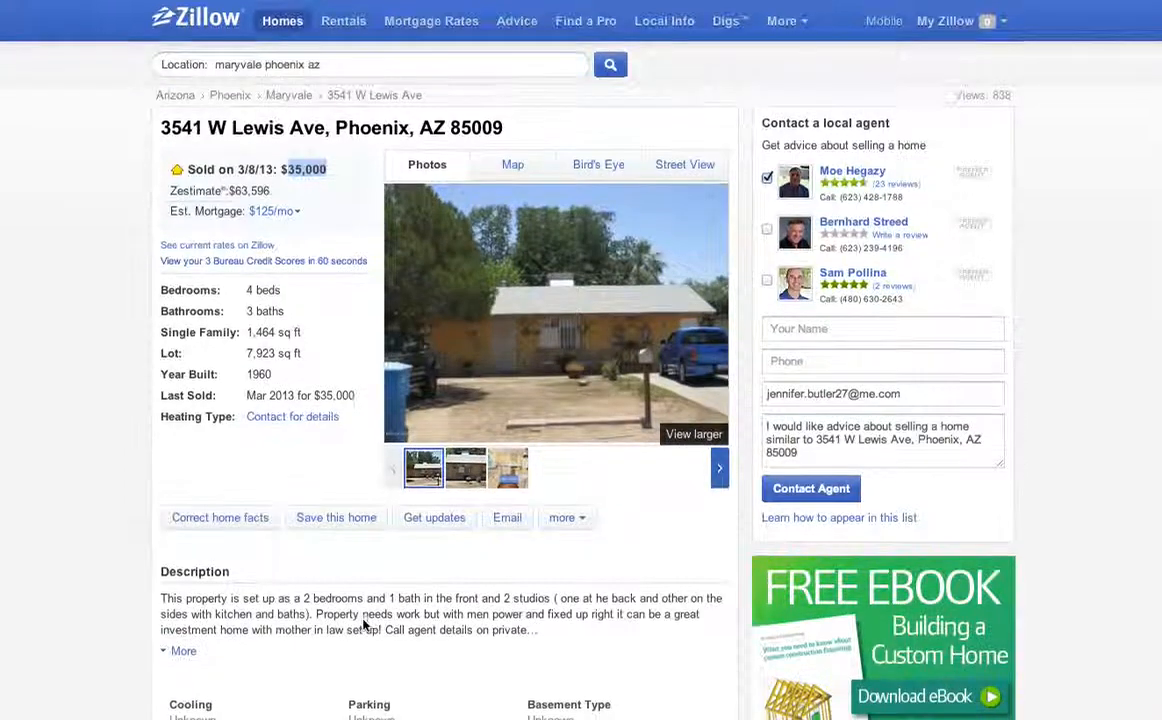
scroll(365, 624, down, 5)
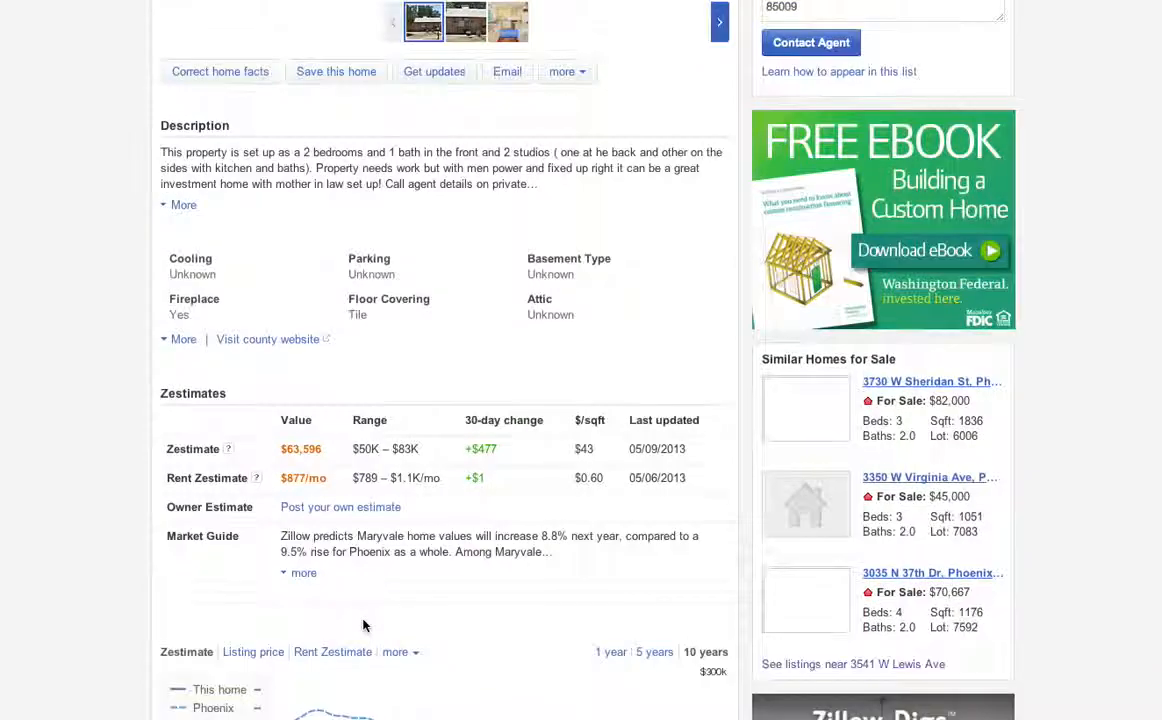
scroll(365, 624, down, 2)
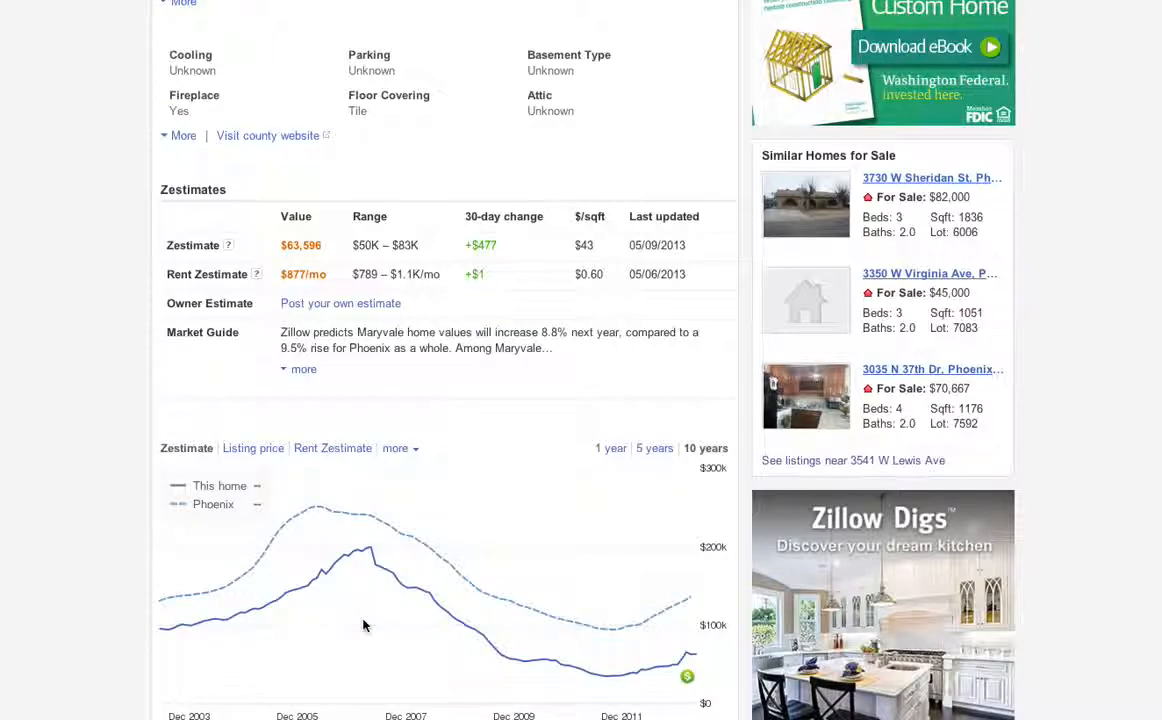
scroll(364, 625, down, 4)
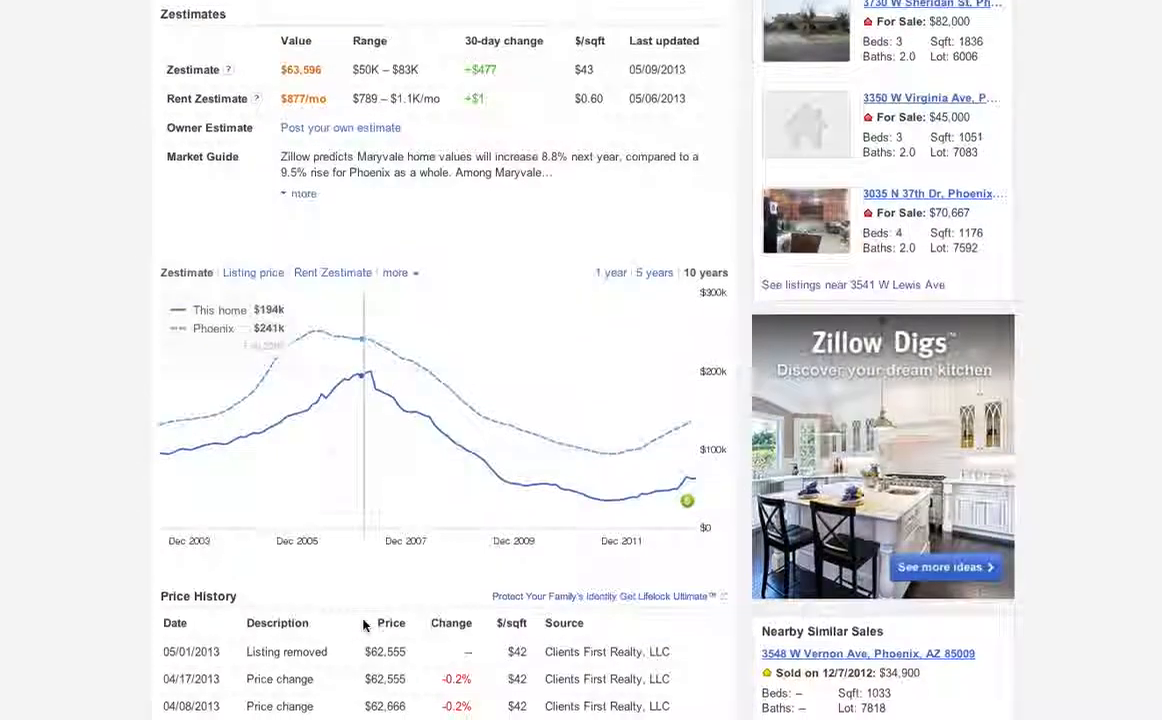
scroll(364, 625, down, 5)
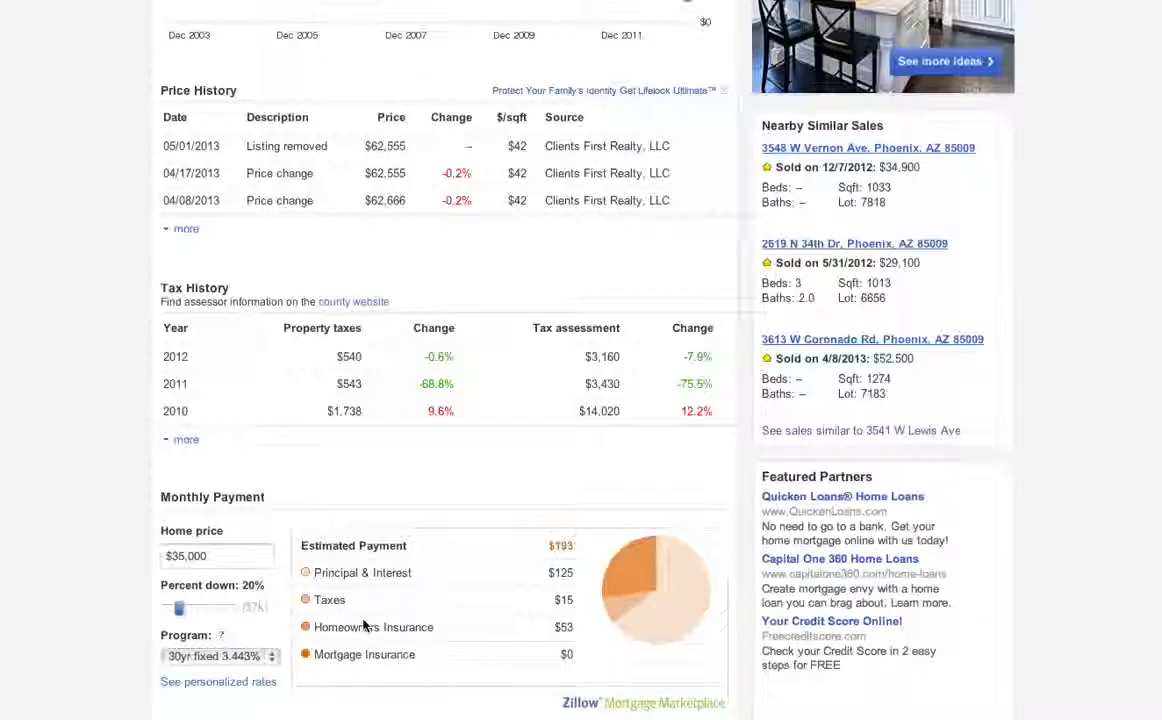
scroll(364, 625, down, 3)
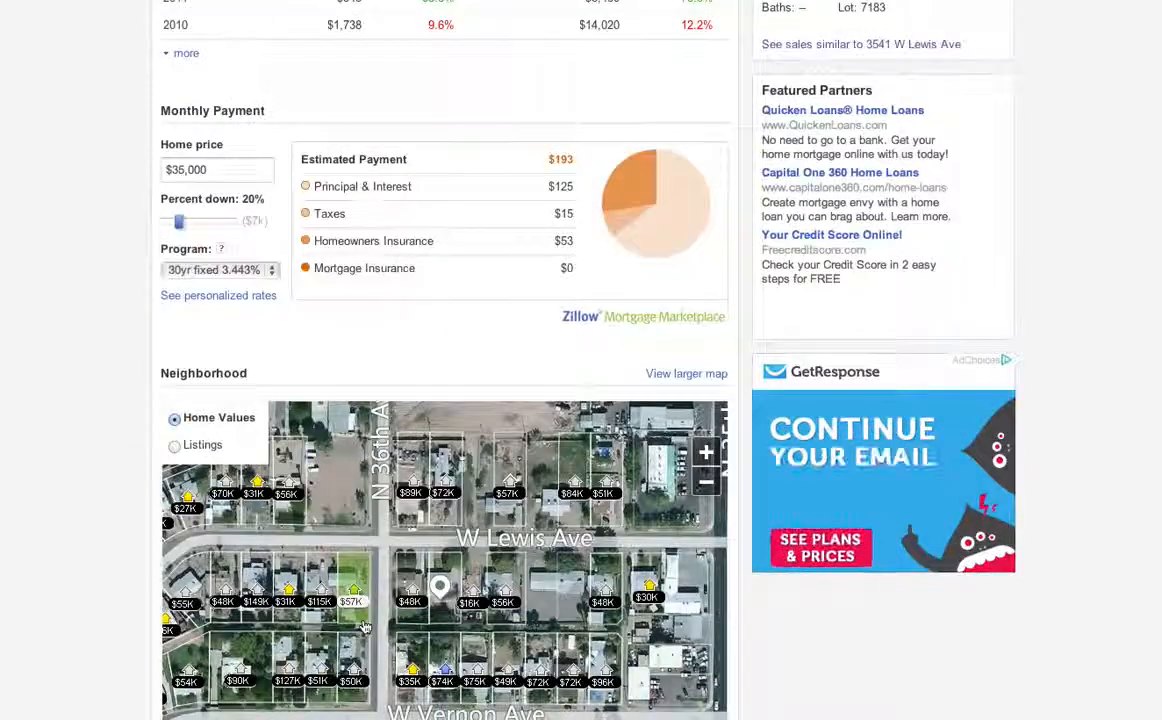
scroll(364, 625, down, 2)
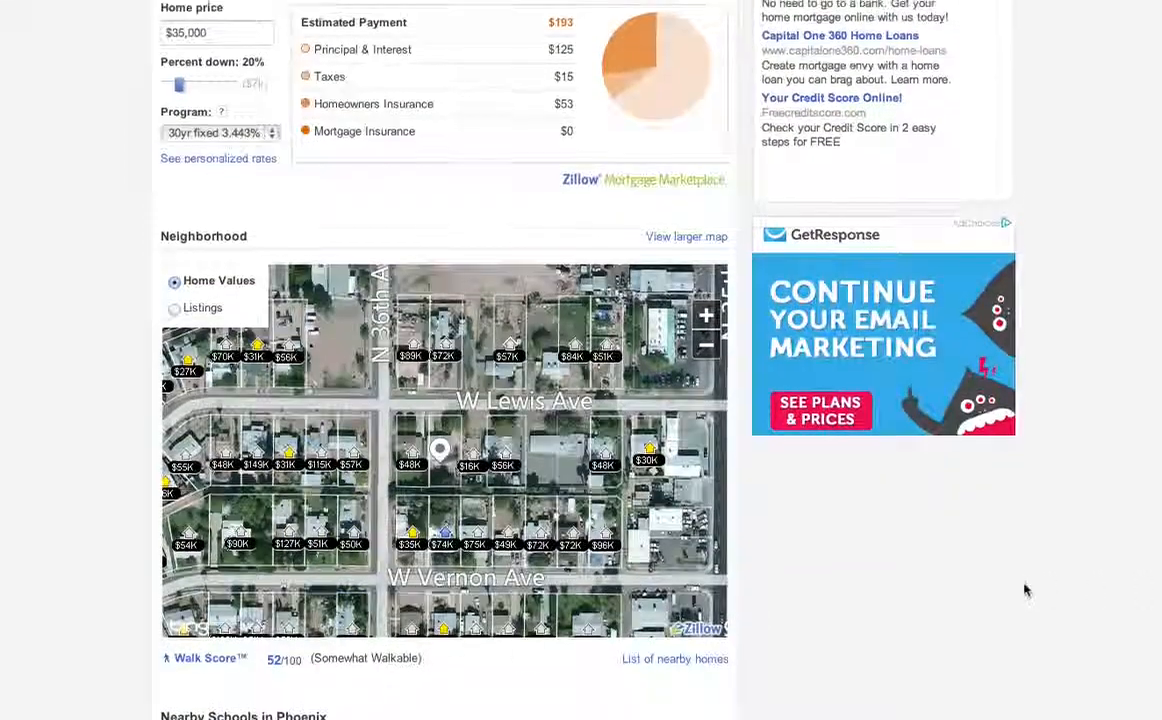
scroll(1043, 590, up, 3)
scroll(1043, 590, up, 5)
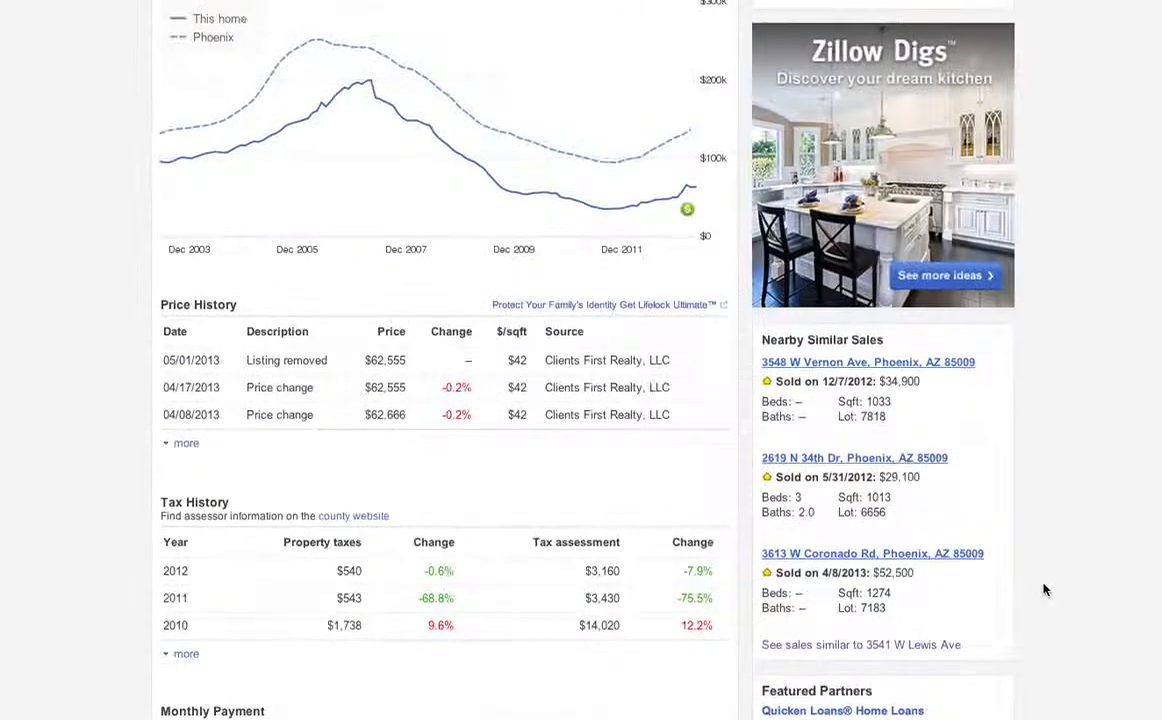
scroll(1043, 590, up, 3)
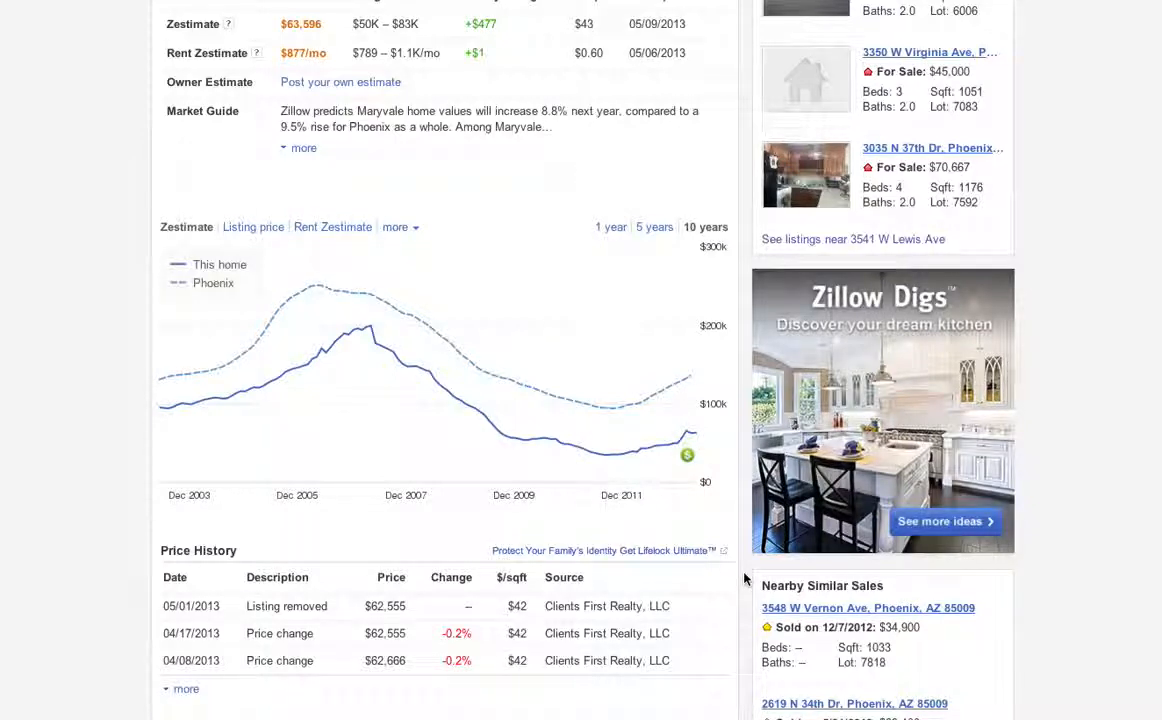
scroll(745, 579, up, 2)
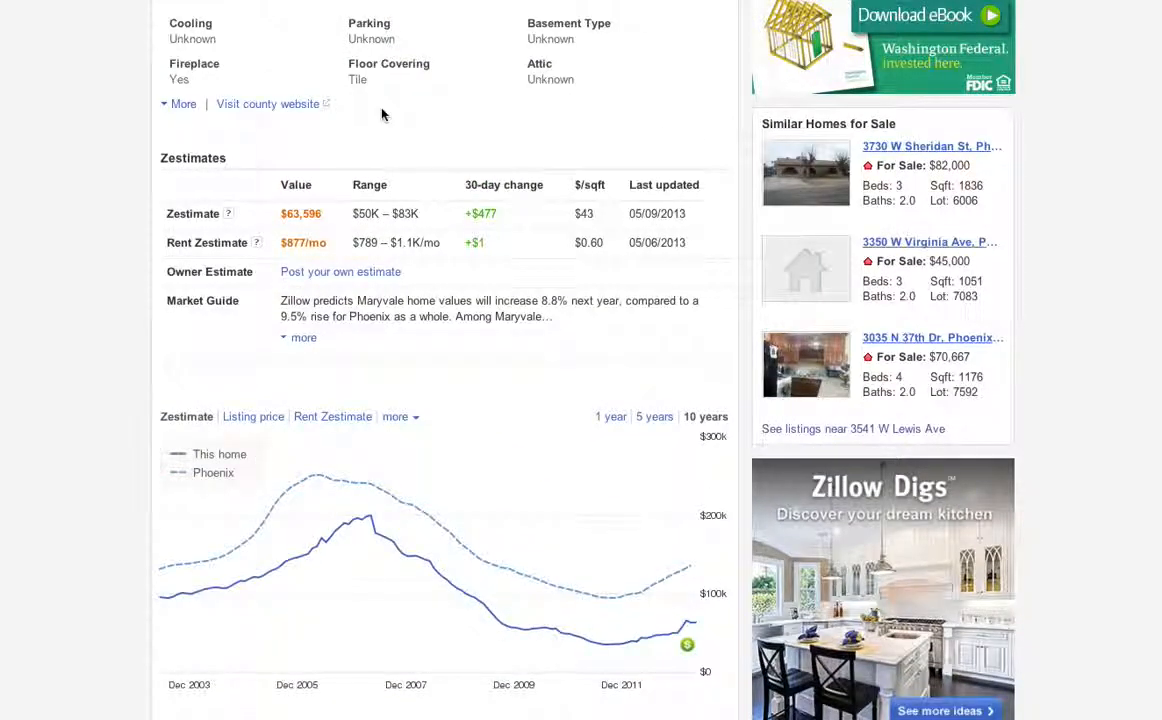